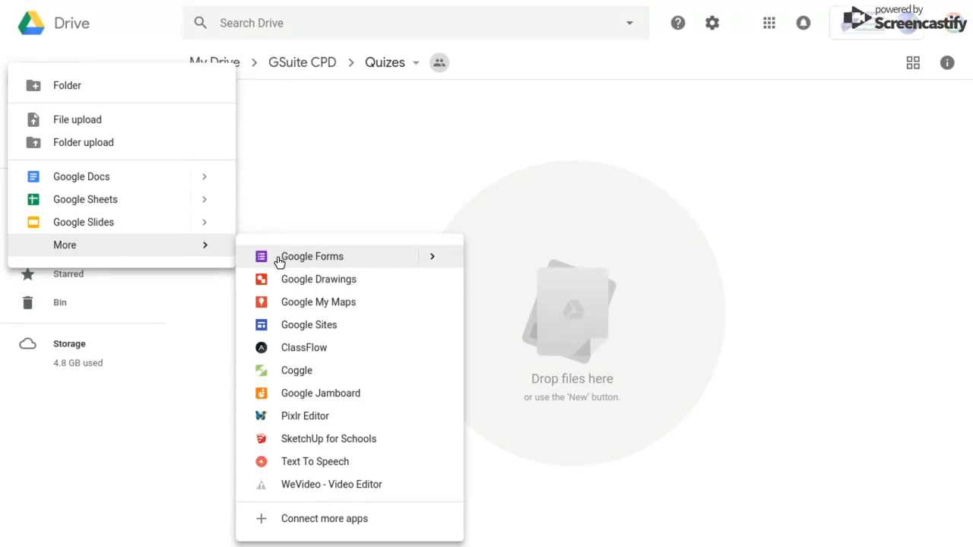
Step: Create a blank Google Form in the shared Quizes folder
mouse_move(435, 261)
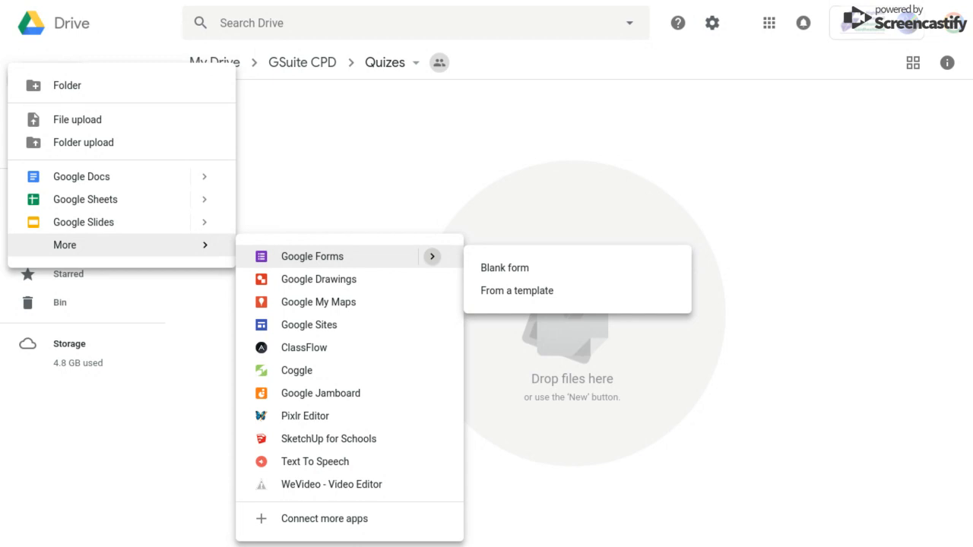
click(506, 268)
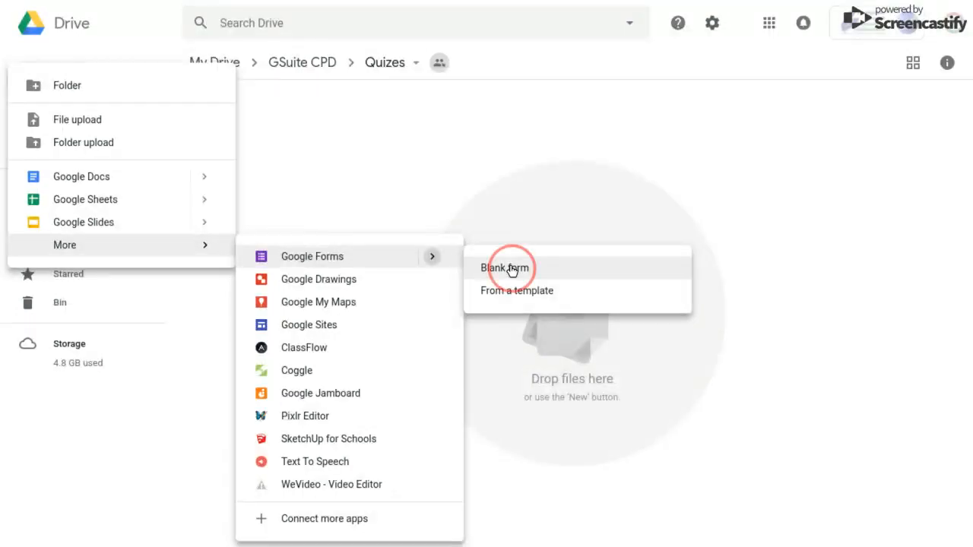
click(606, 304)
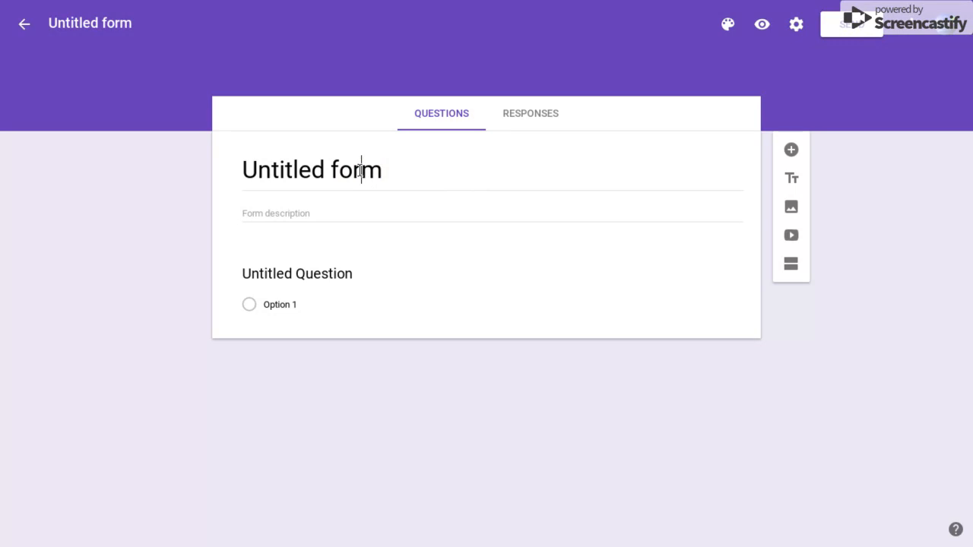
Step: Title the form "Higher PW" and give its file the same name
drag(392, 169, 208, 167)
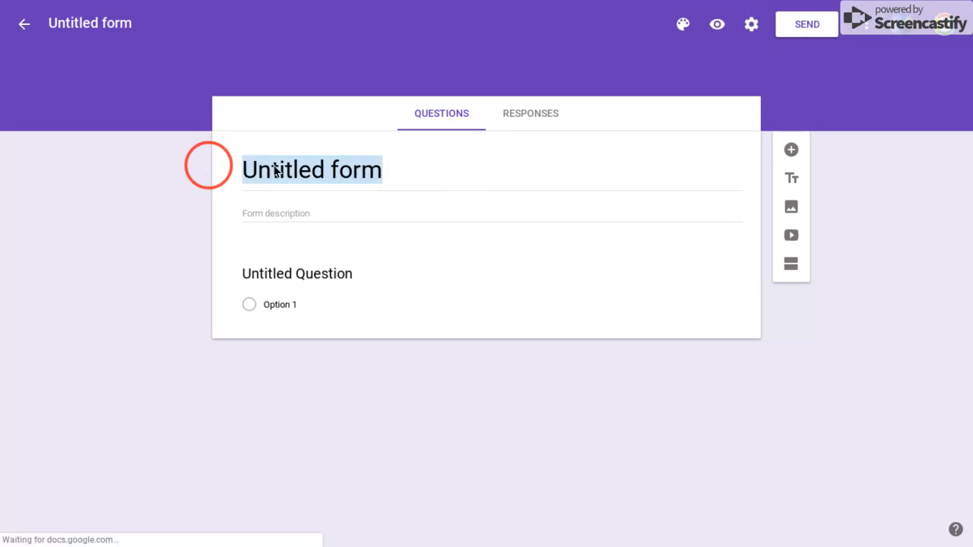
text(#Hig)
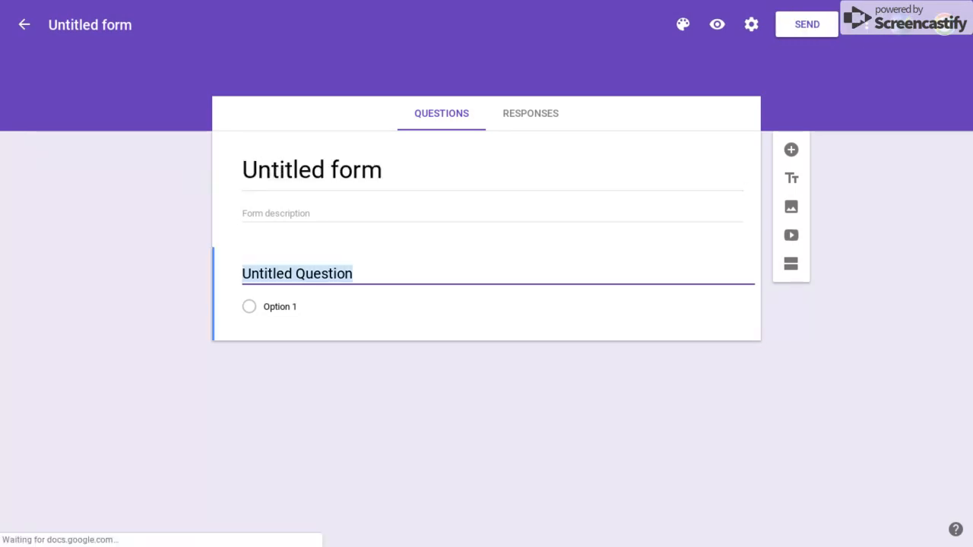
click(361, 169)
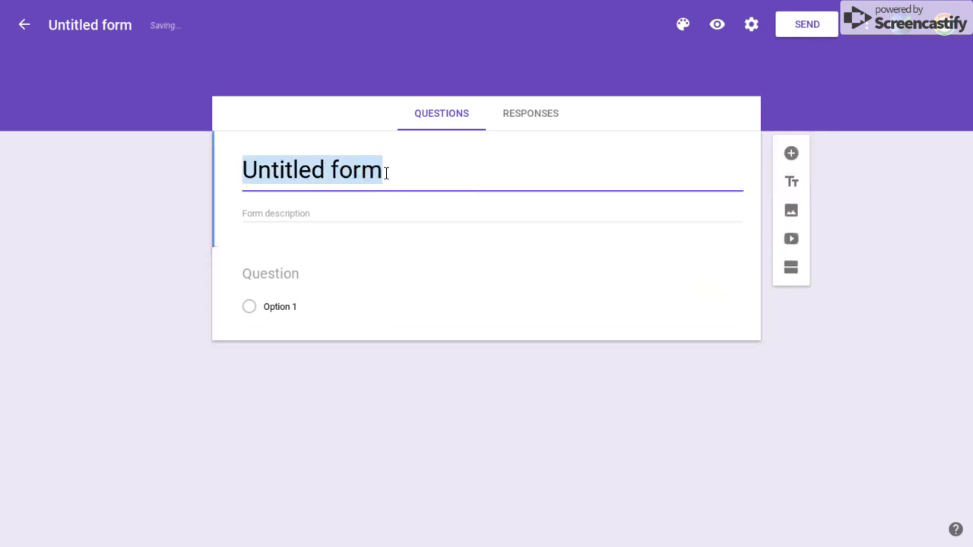
text(Higher PW)
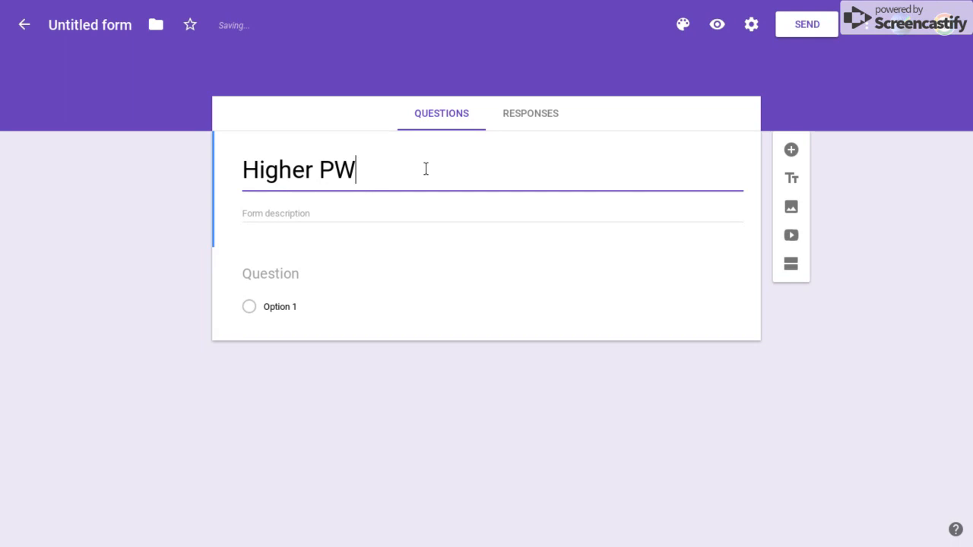
click(113, 21)
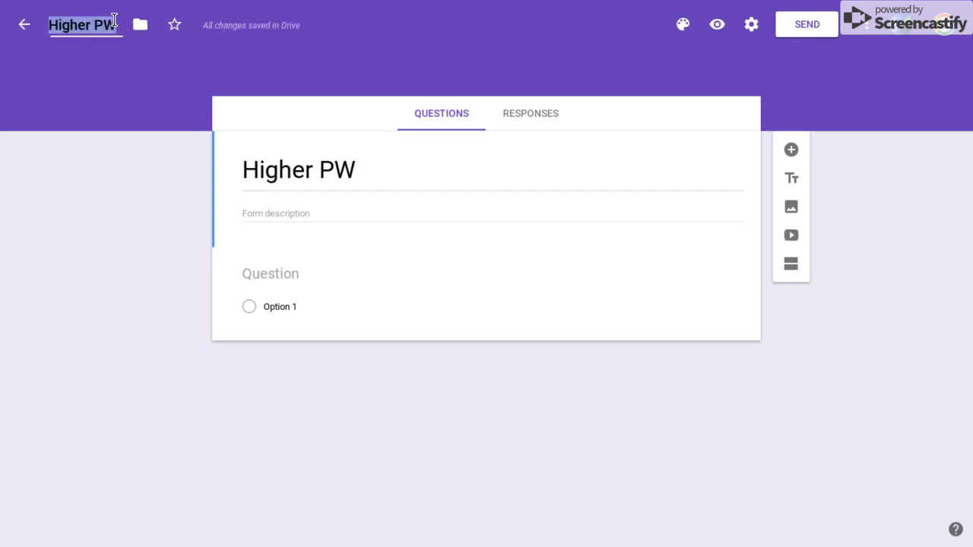
click(323, 46)
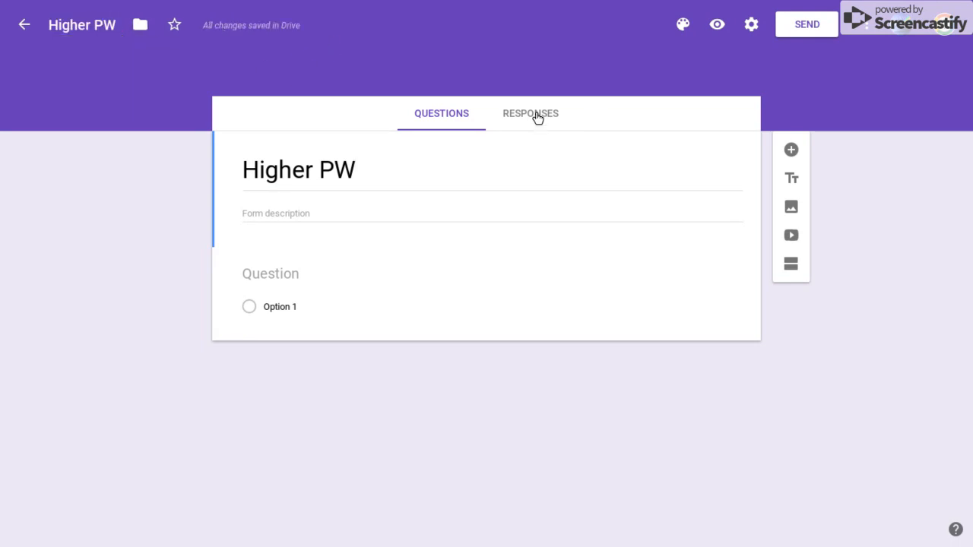
Step: Make the form a quiz in its settings and save the change
click(750, 25)
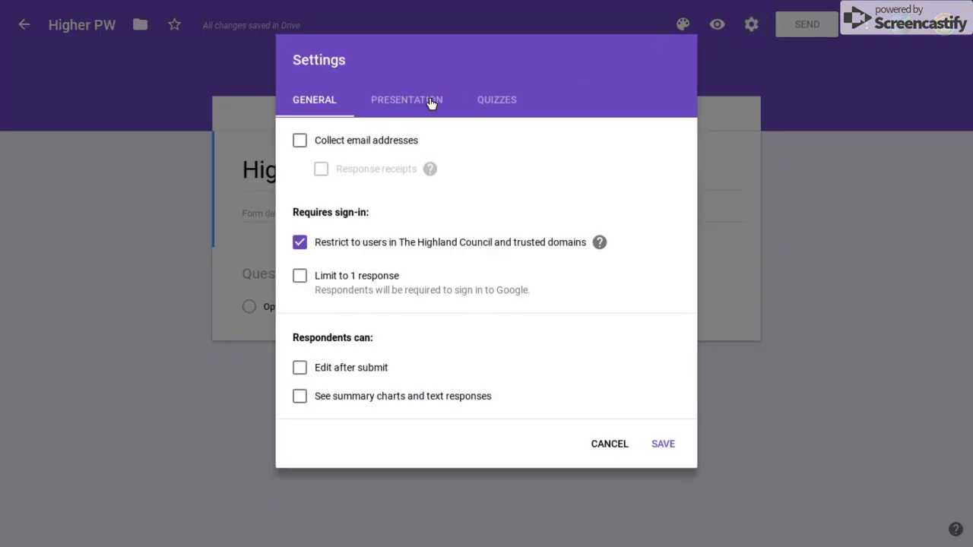
click(498, 101)
click(306, 144)
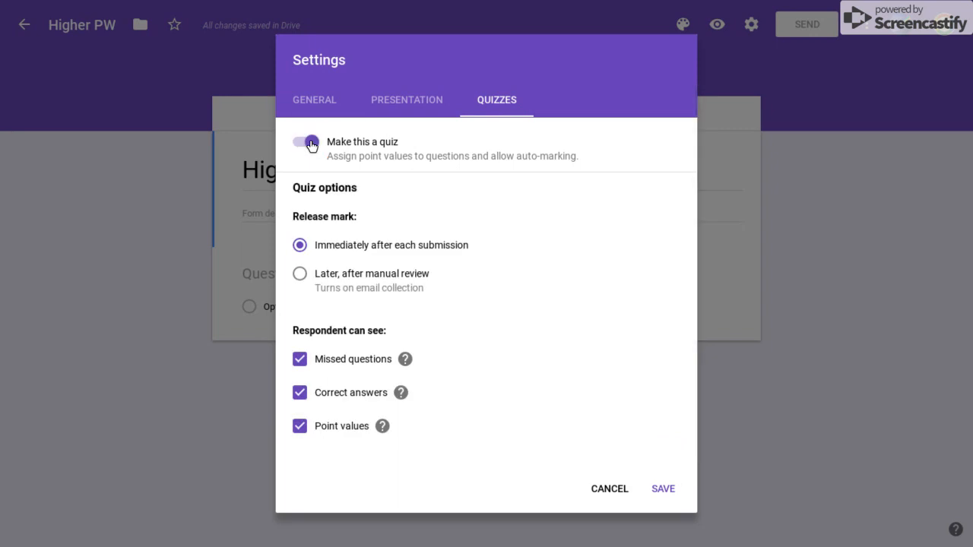
click(662, 487)
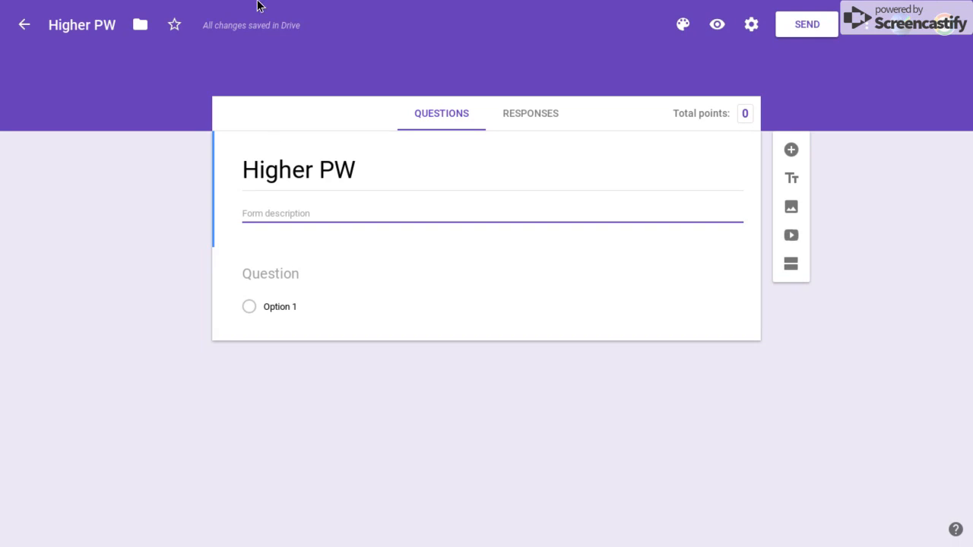
Step: Switch to the NH_Physics_all_2018 PDF and copy the text of question 9, "An electron is a"
mouse_move(258, 8)
click(202, 17)
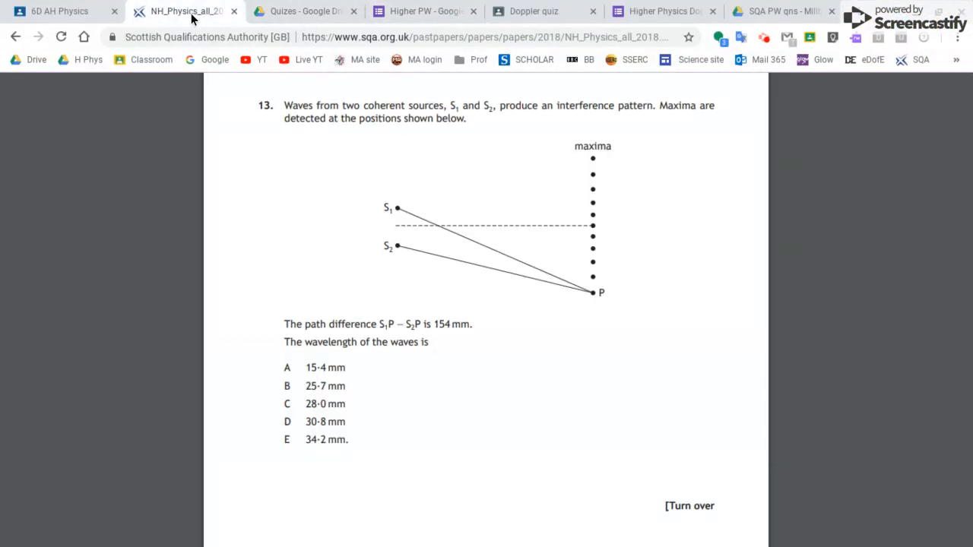
scroll(462, 265, up, 7)
scroll(462, 265, up, 10)
scroll(462, 265, down, 5)
scroll(462, 266, down, 4)
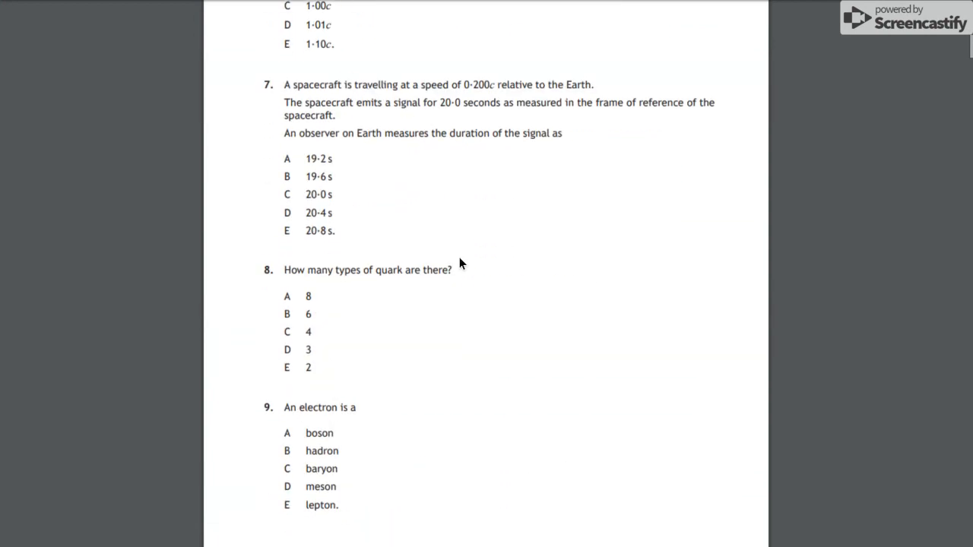
triple_click(359, 400)
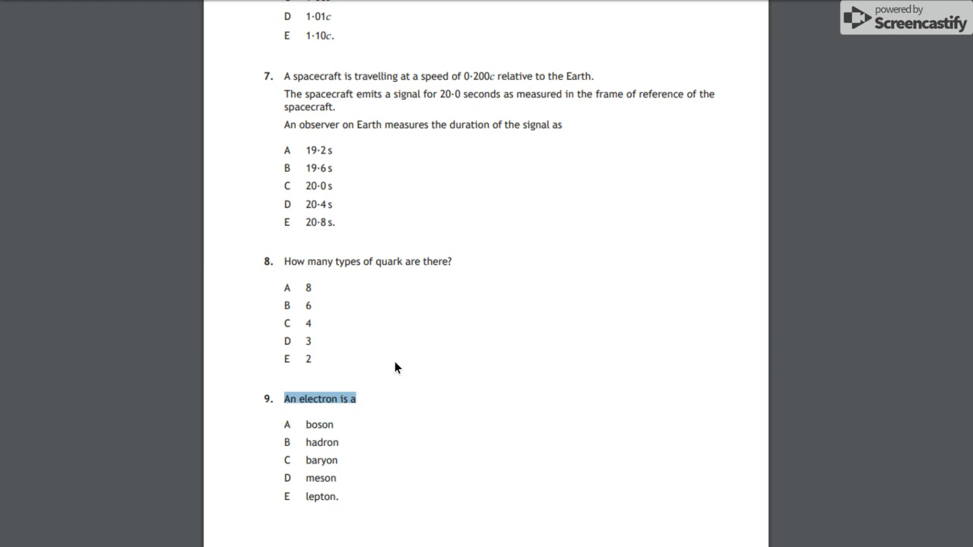
right_click(333, 395)
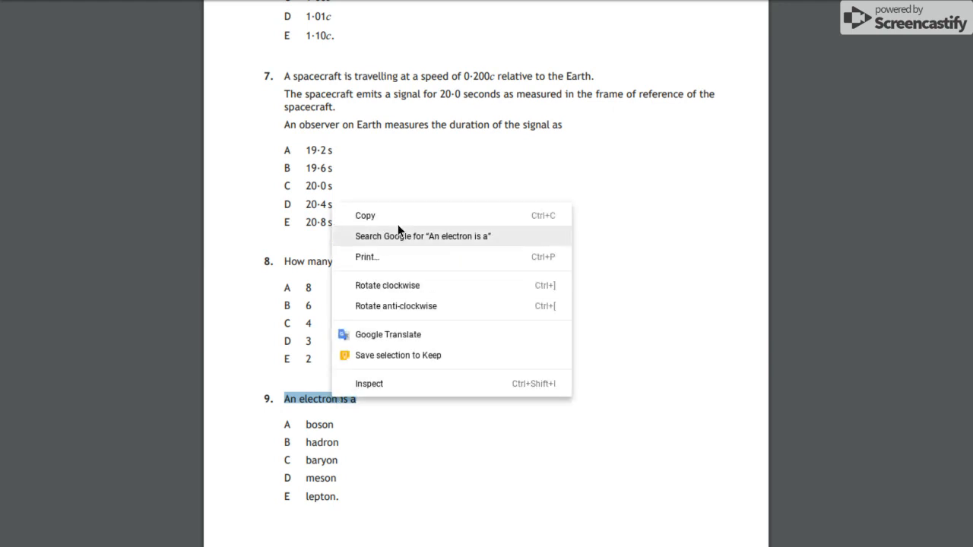
click(397, 215)
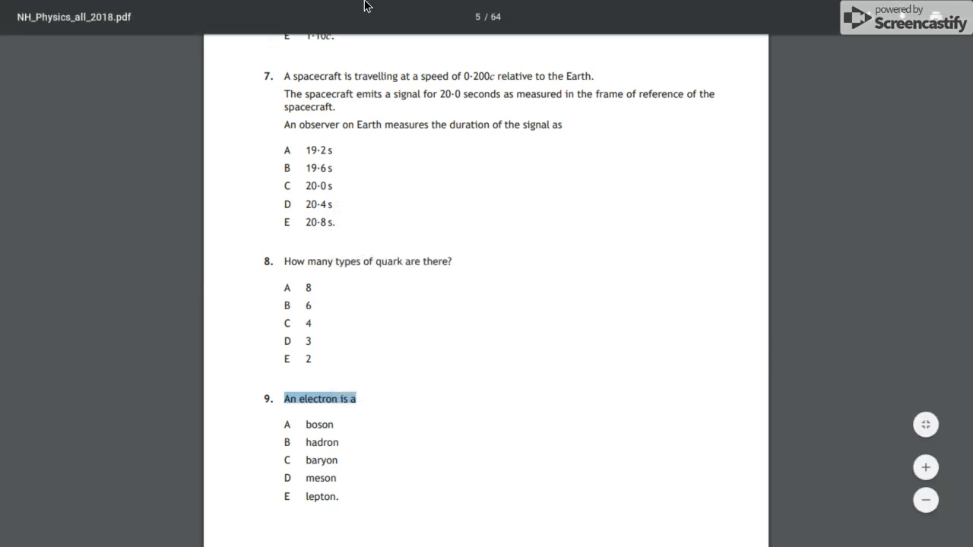
Step: Return to the Higher PW form and paste "An electron is a" as the first question's text
mouse_move(261, 30)
click(418, 11)
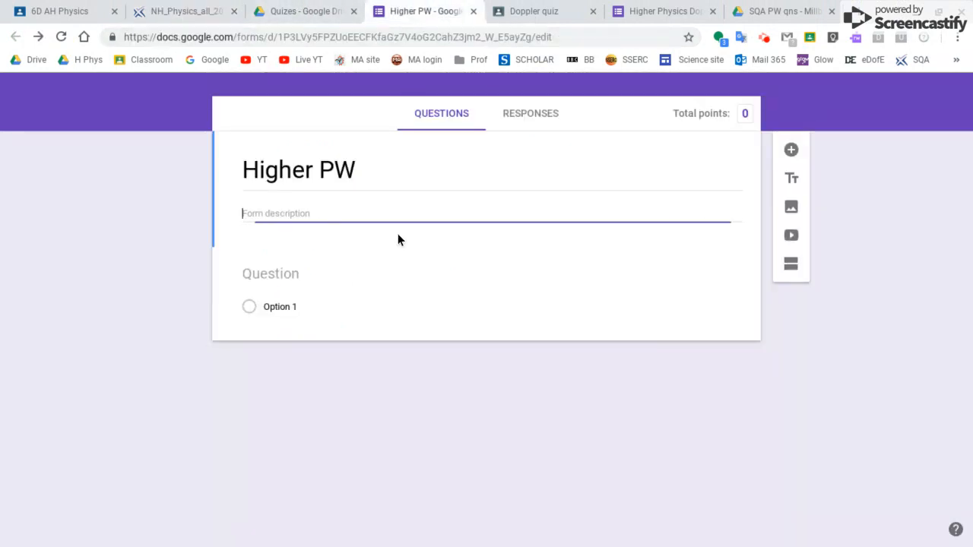
click(317, 272)
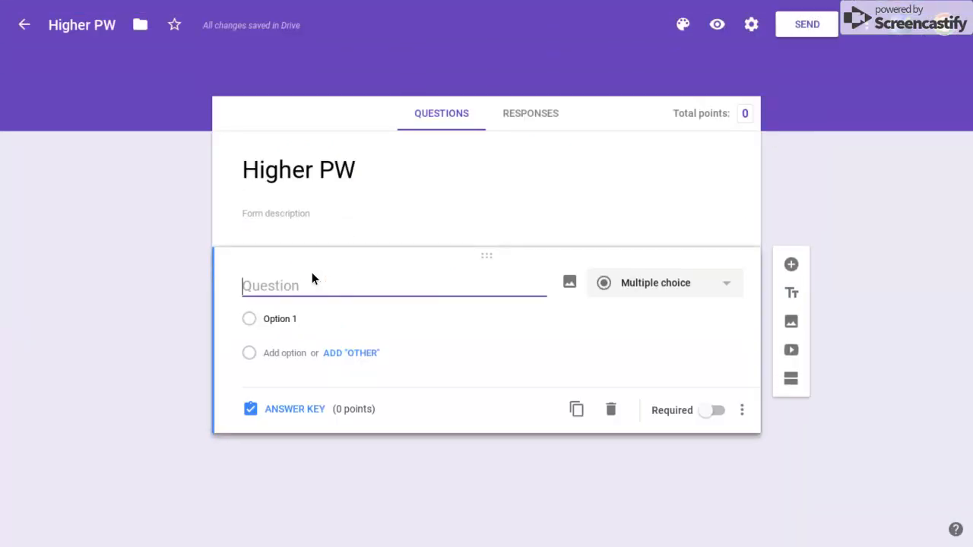
key(ctrl+v)
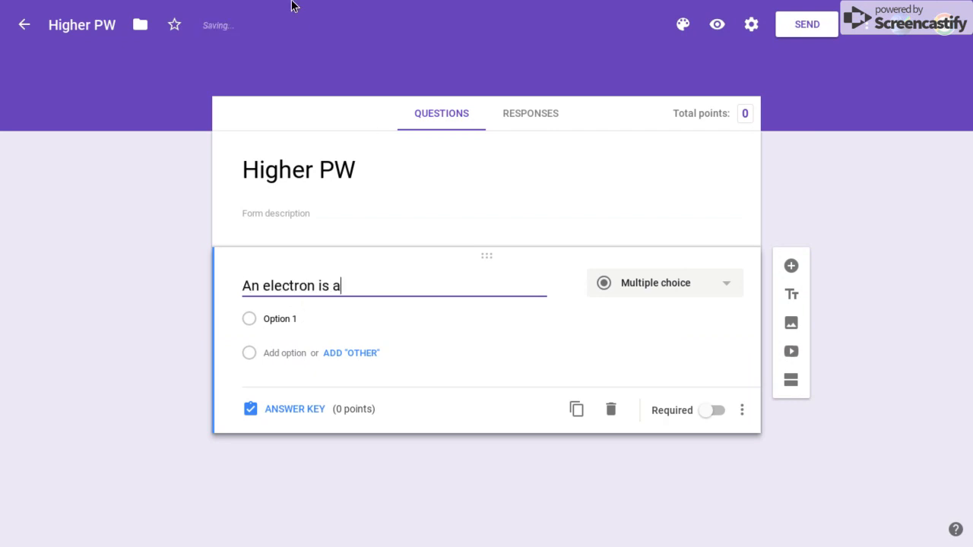
Step: Switch to the physics past paper and copy question 9's five answer options, A boson through E lepton
mouse_move(295, 6)
click(201, 15)
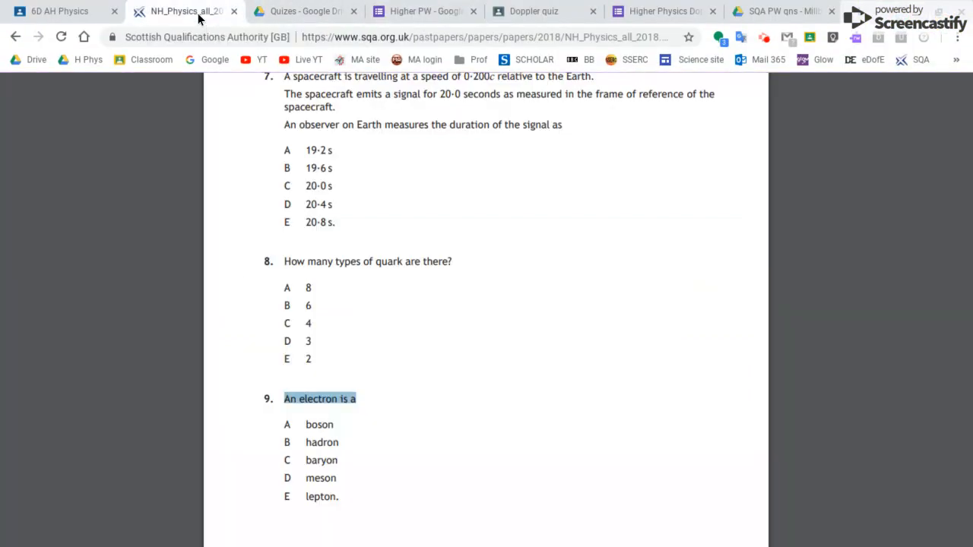
mouse_move(284, 423)
mouse_down()
mouse_move(322, 460)
mouse_move(335, 497)
mouse_up()
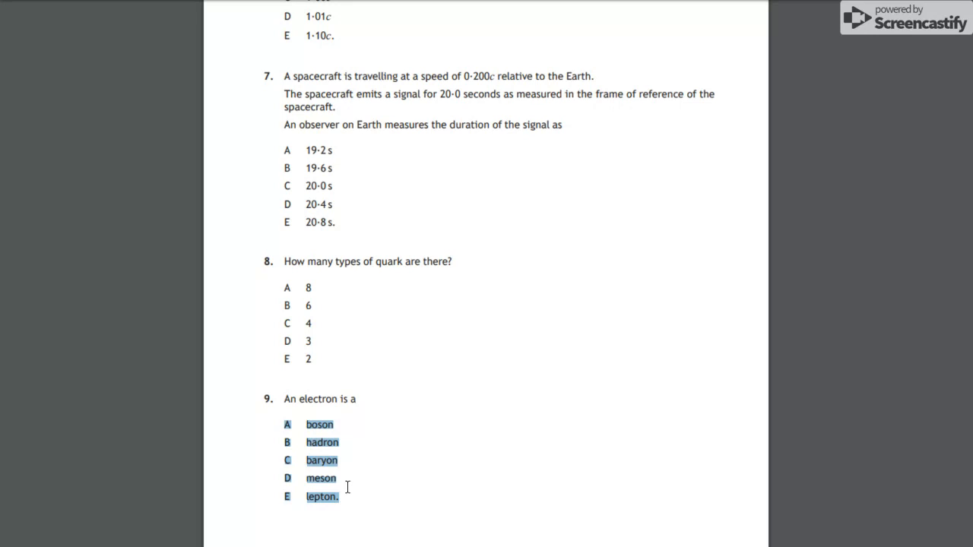
right_click(311, 444)
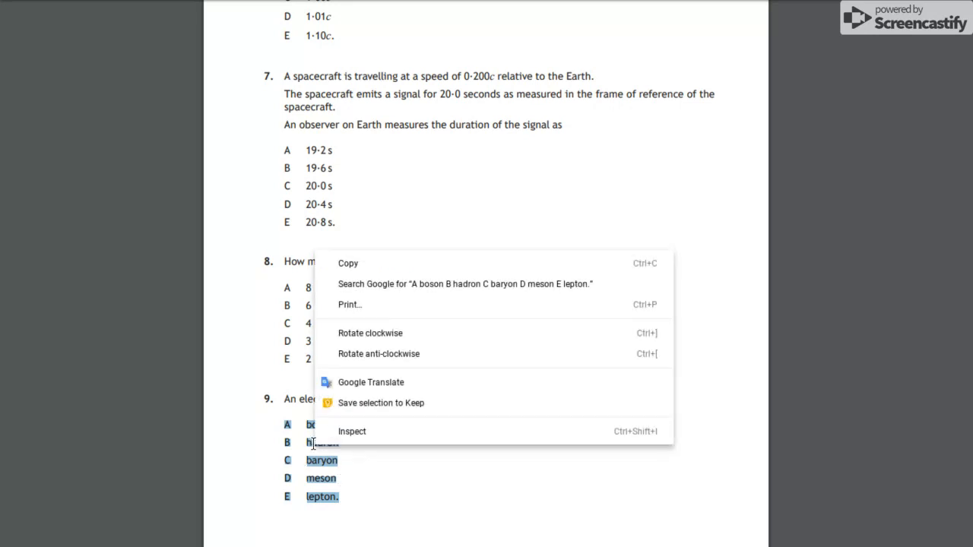
click(371, 258)
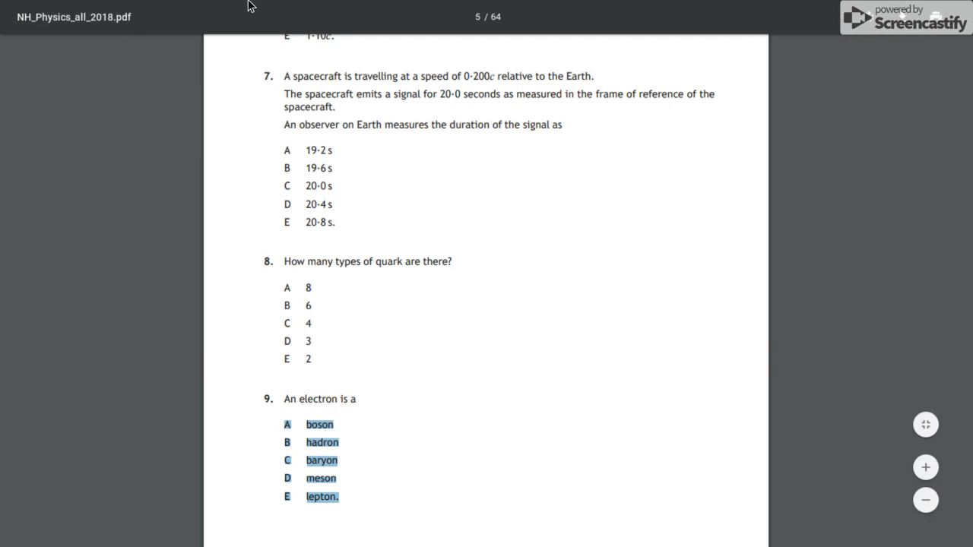
Step: Back in the Higher PW form, paste the five copied answers over Option 1 as the electron question's choices
mouse_move(281, 8)
click(408, 10)
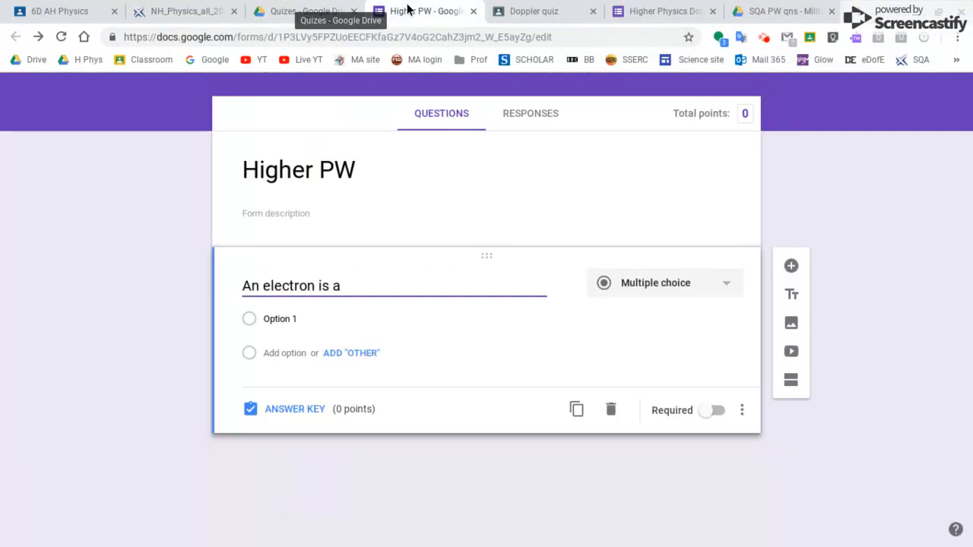
click(288, 318)
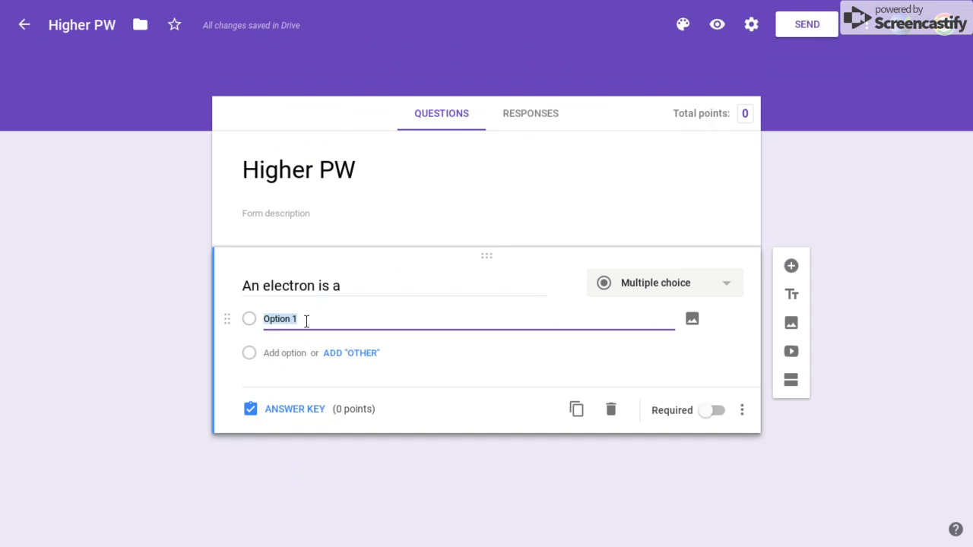
right_click(307, 319)
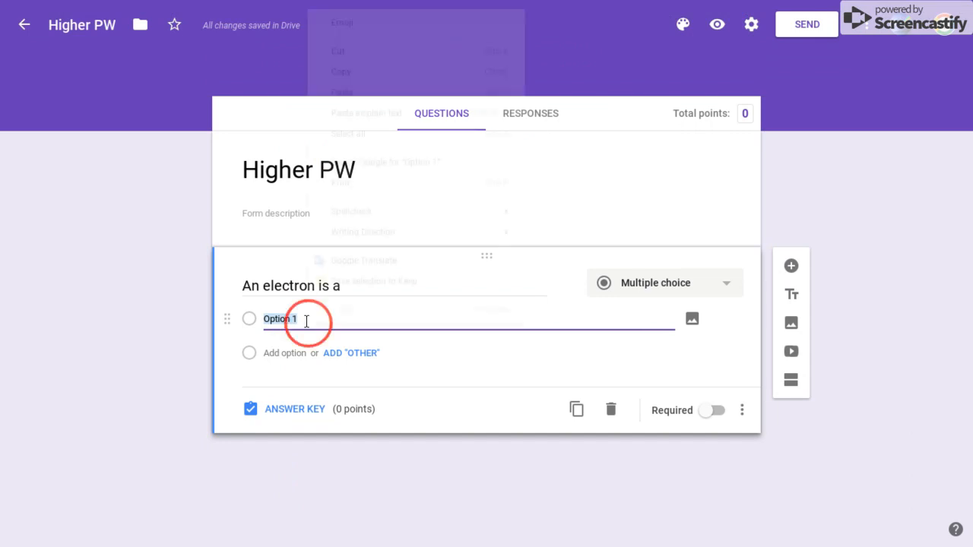
click(358, 90)
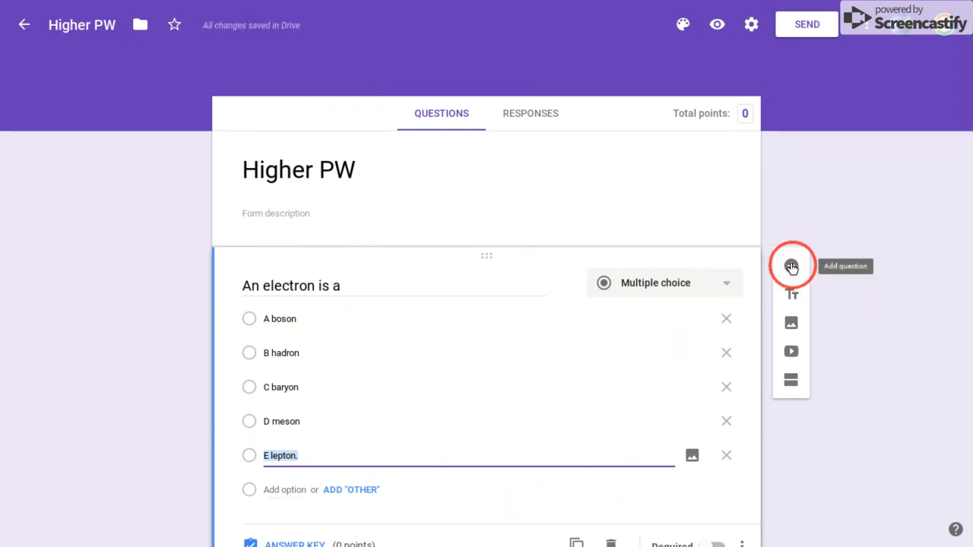
Step: Add a second multiple-choice question and insert the image 18 Fission.png from the recent Google Drive files
click(792, 266)
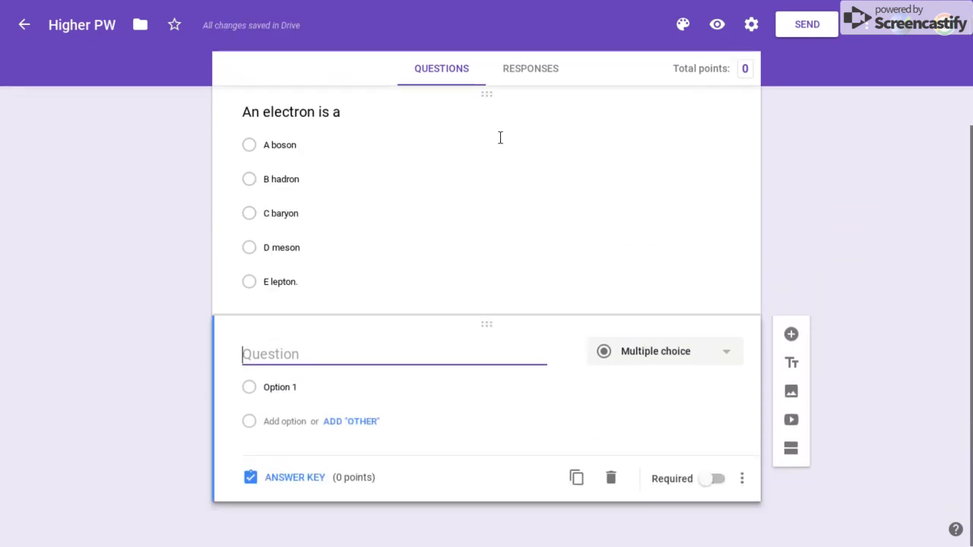
mouse_move(540, 367)
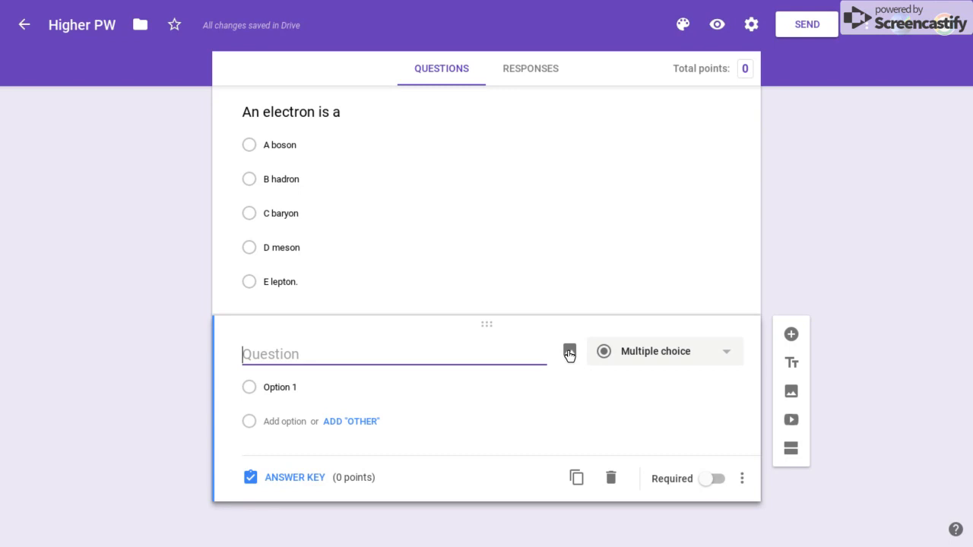
click(570, 352)
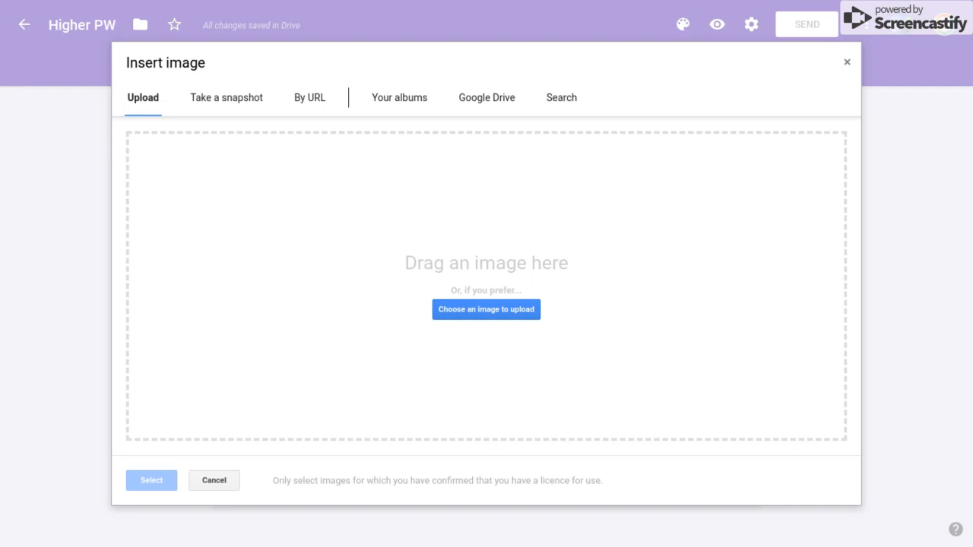
click(494, 98)
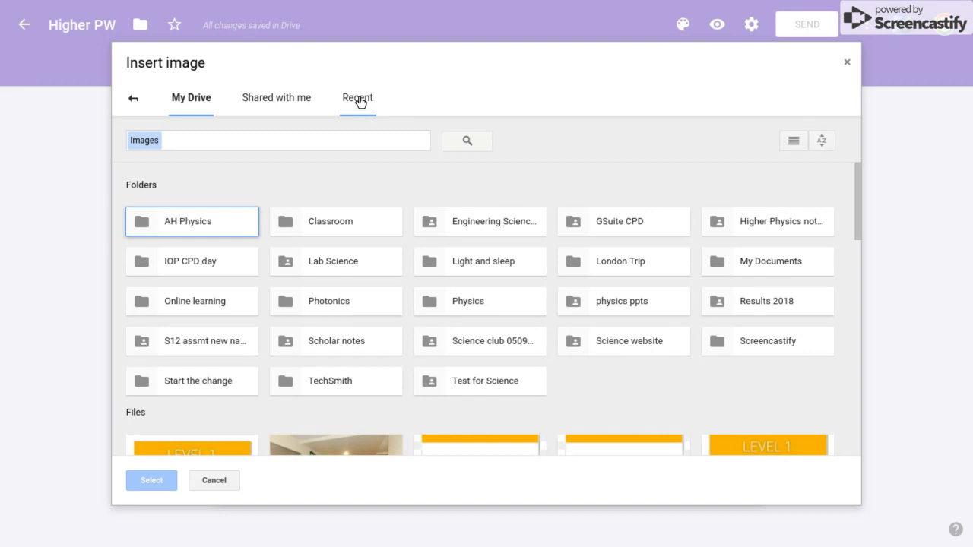
click(359, 99)
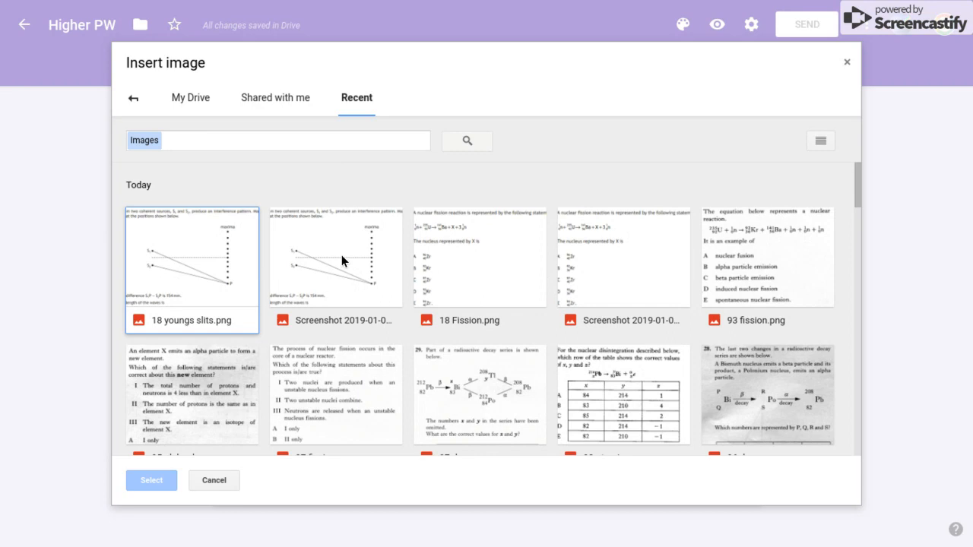
click(467, 260)
click(156, 485)
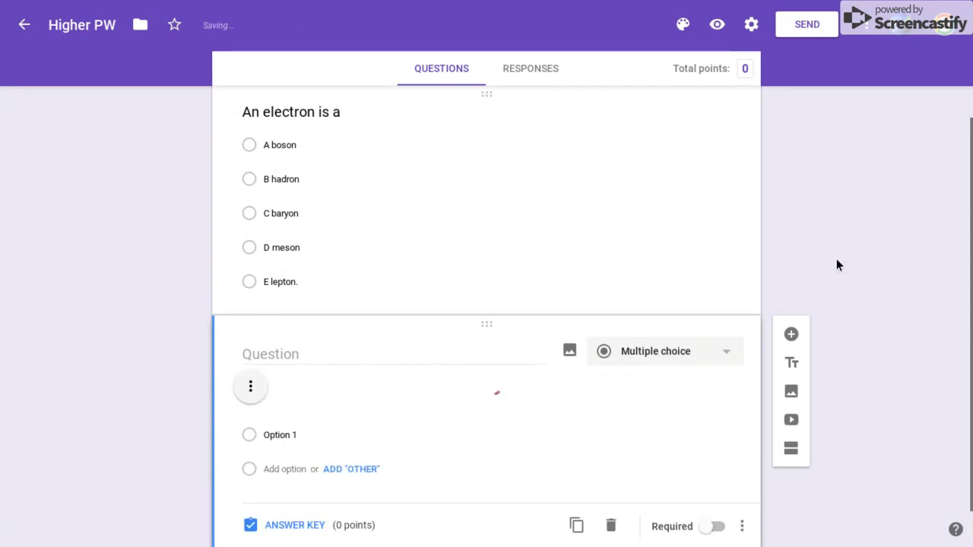
scroll(829, 217, down, 1)
scroll(828, 221, down, 2)
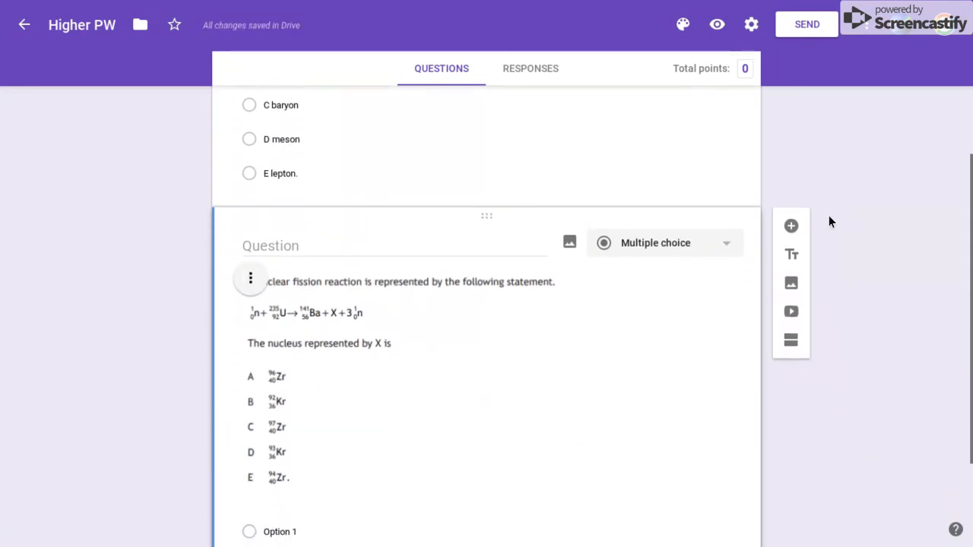
Step: Enter A, B and C as the fission question's first three answer choices, correcting the mistyped second choice to B
click(317, 403)
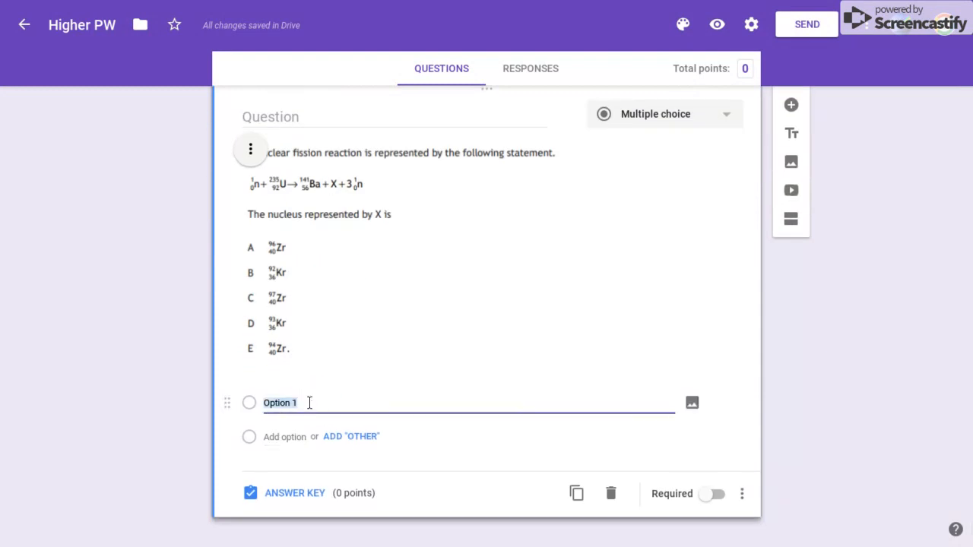
text(A)
key(Return)
text(#)
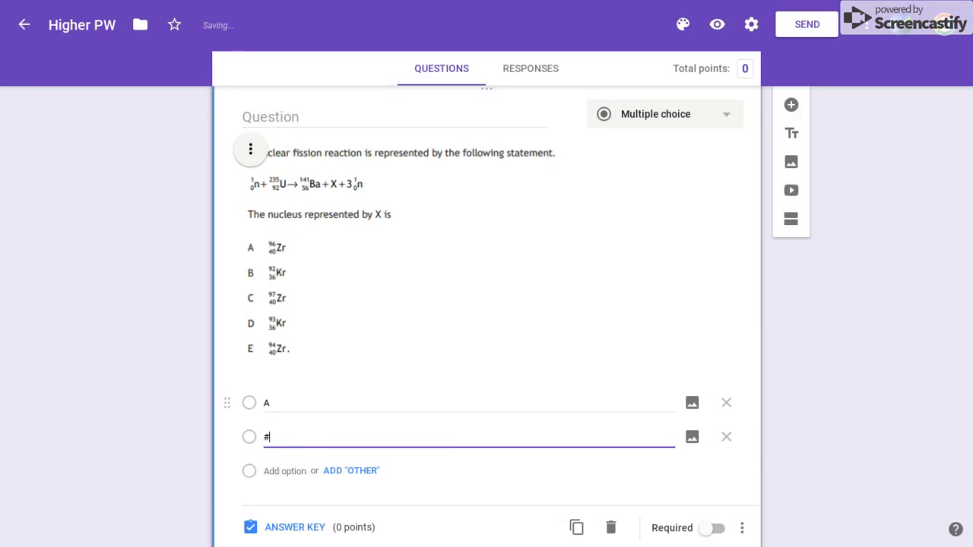
key(Return)
click(258, 437)
text(B)
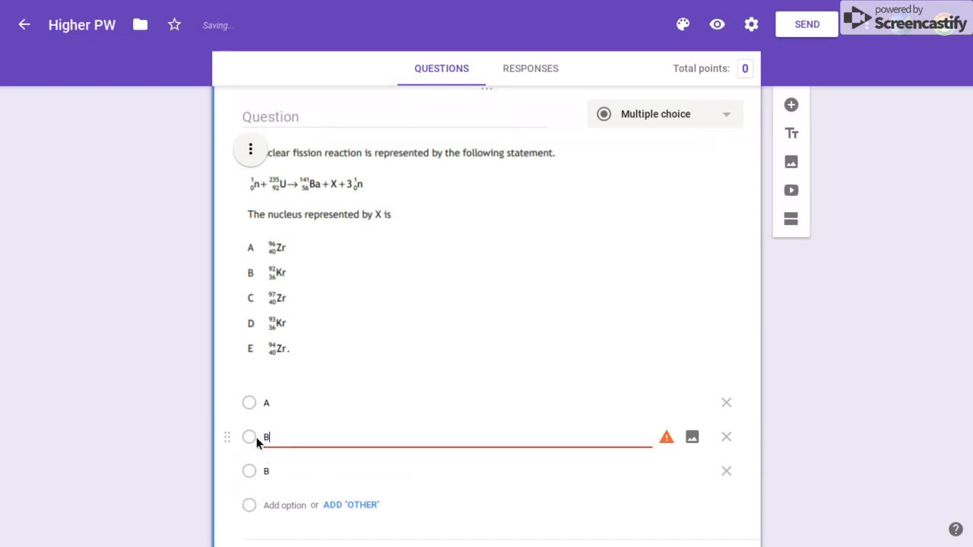
key(Return)
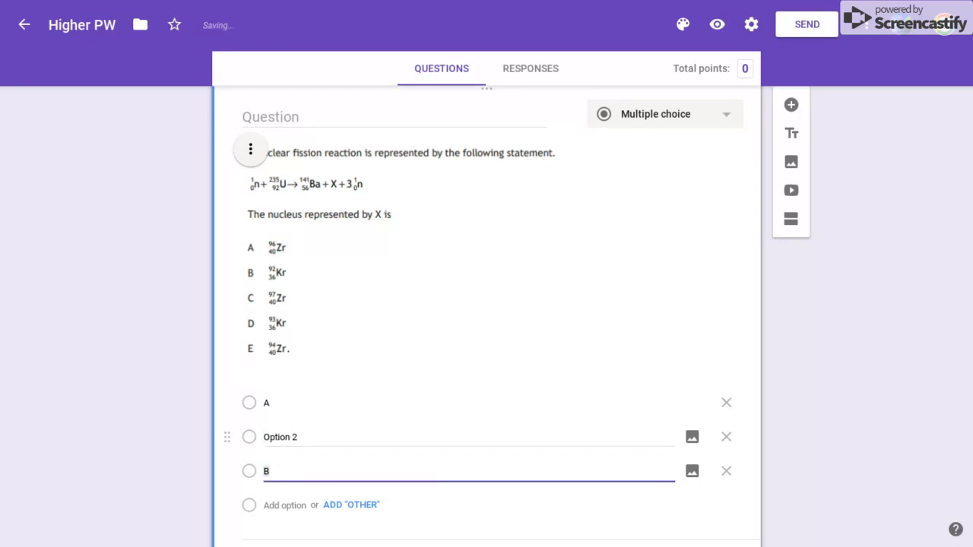
text(C)
click(301, 434)
text(B)
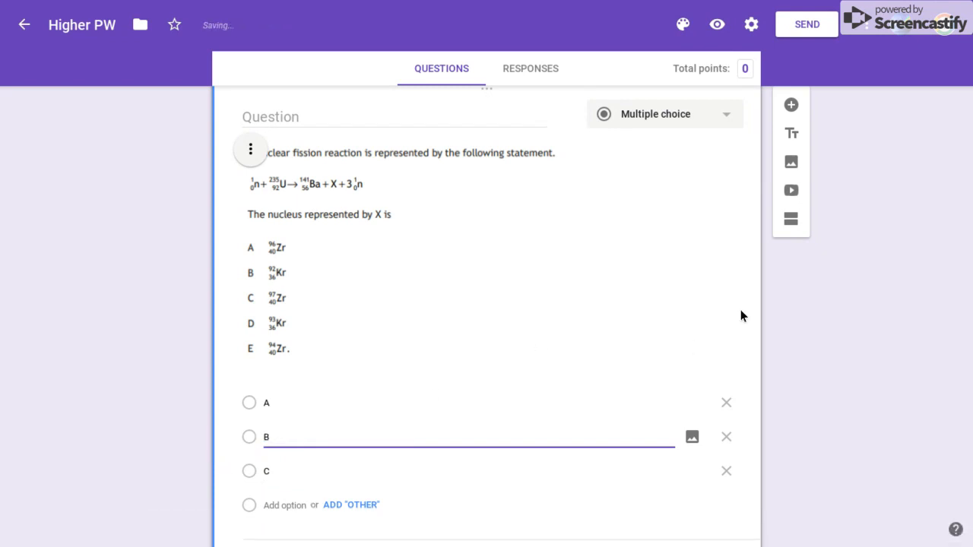
Step: Add a third multiple-choice question and insert the image 18 youngs slits.png from the recent Google Drive files
click(790, 104)
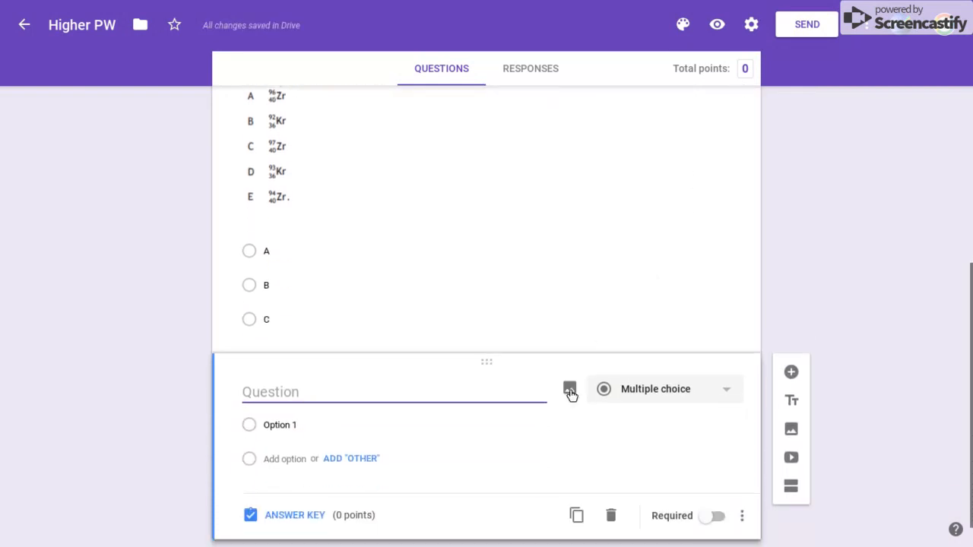
click(571, 391)
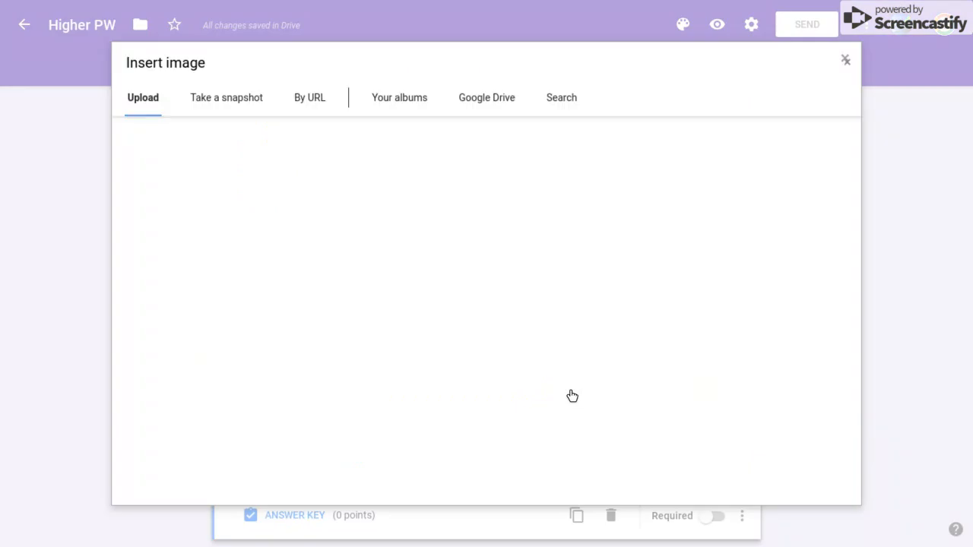
click(485, 100)
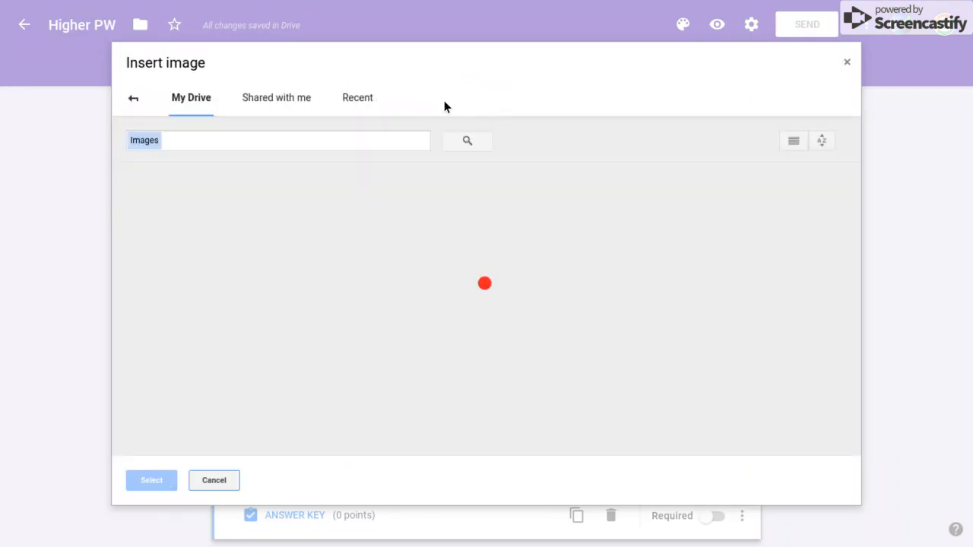
click(364, 100)
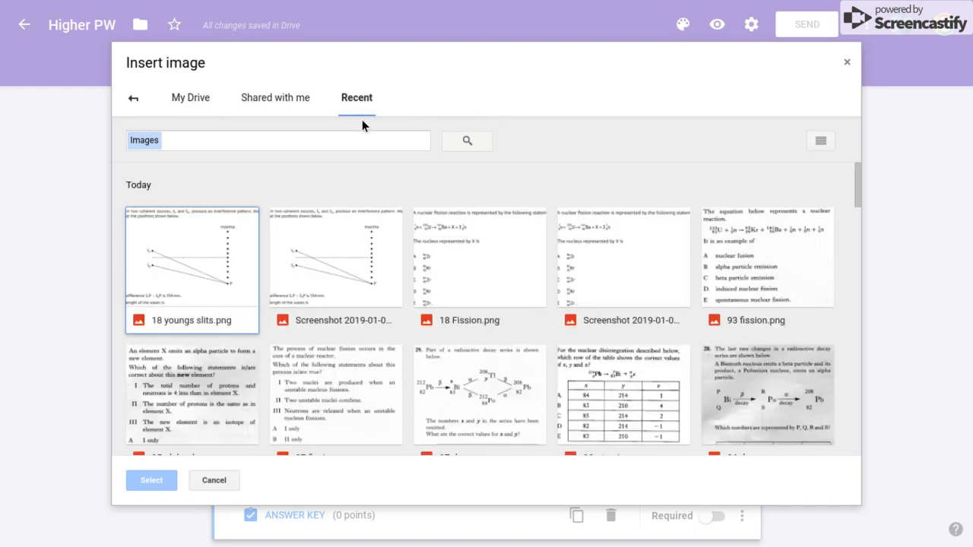
click(253, 252)
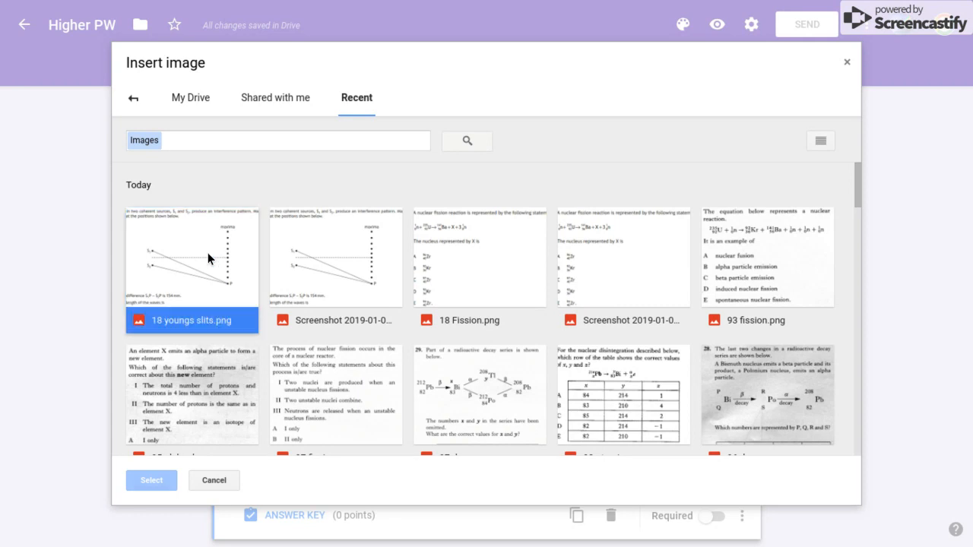
click(152, 480)
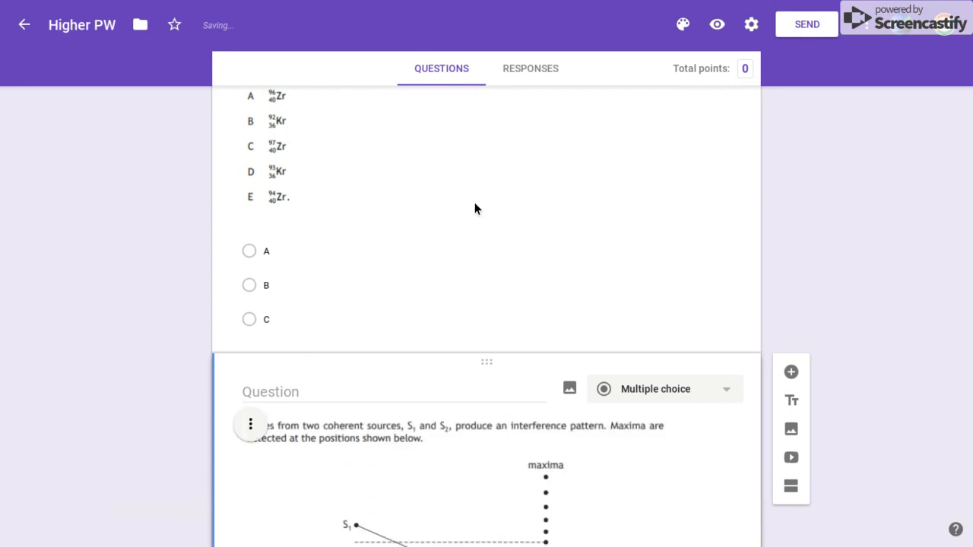
Step: Switch to the physics past paper and copy question 13's five answer options, A 15·4 mm through E 34·2 mm
mouse_move(217, 4)
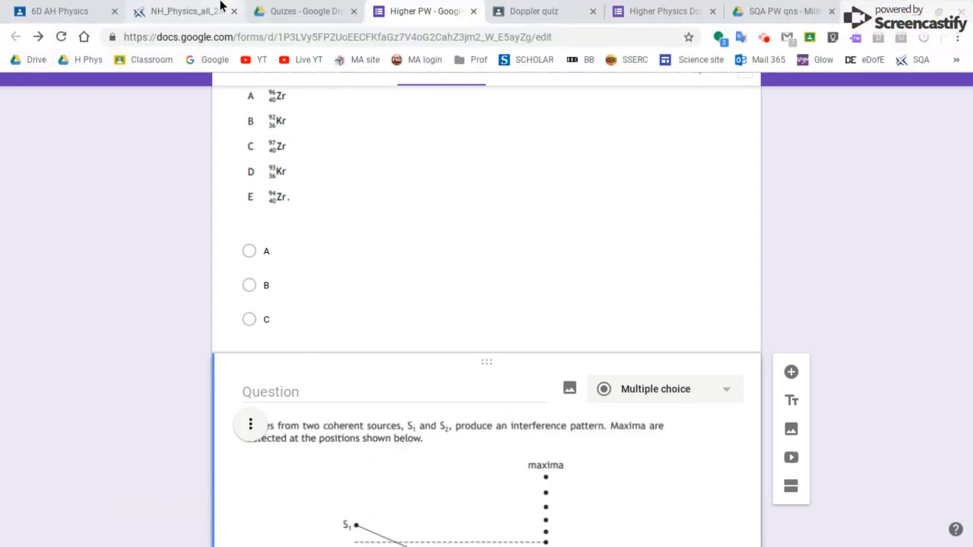
click(184, 20)
scroll(467, 290, down, 10)
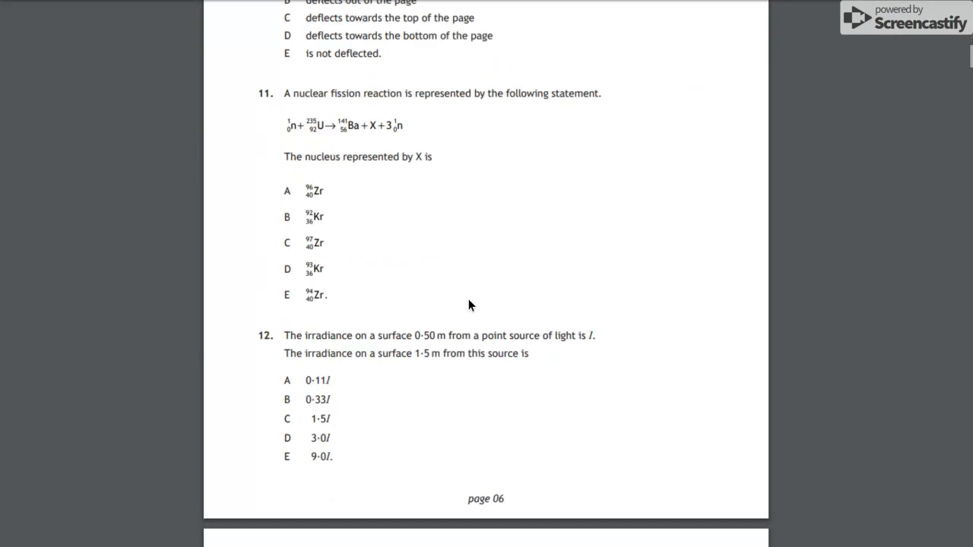
scroll(468, 299, down, 5)
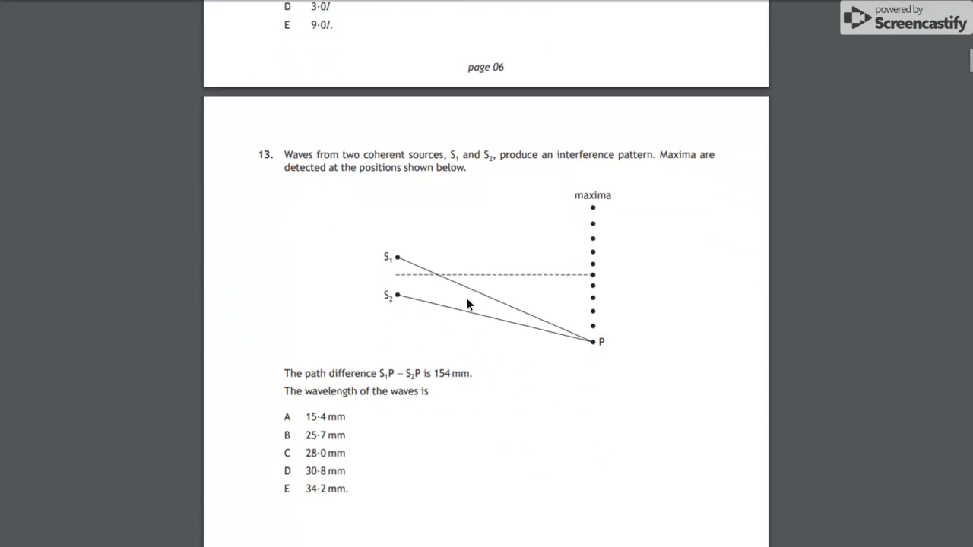
triple_click(285, 417)
mouse_move(285, 417)
mouse_down()
mouse_move(346, 454)
mouse_move(350, 489)
mouse_up()
key(ctrl+c)
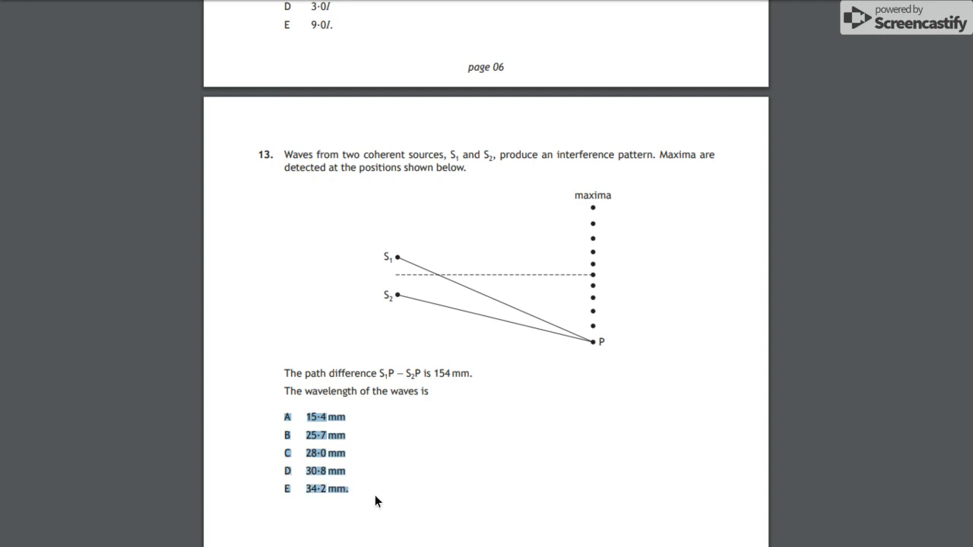
Step: Back in the Higher PW form, paste the copied wavelength answers over Option 1 of the interference question
mouse_move(250, 2)
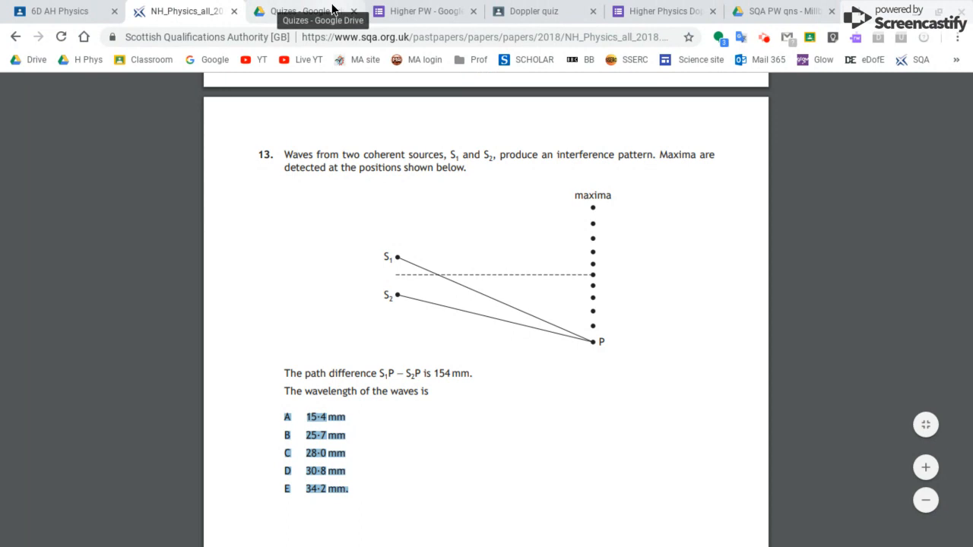
click(426, 17)
scroll(386, 488, down, 3)
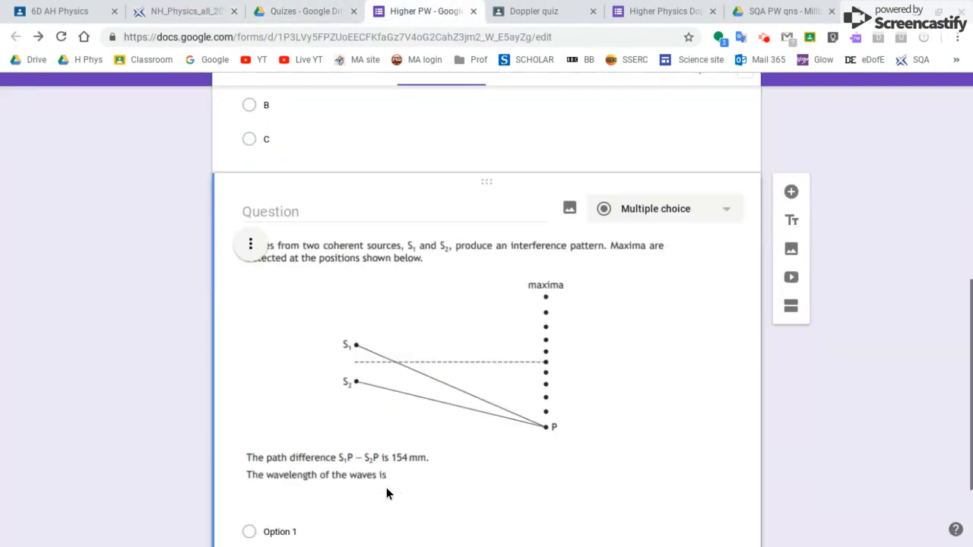
scroll(397, 473, down, 1)
click(281, 387)
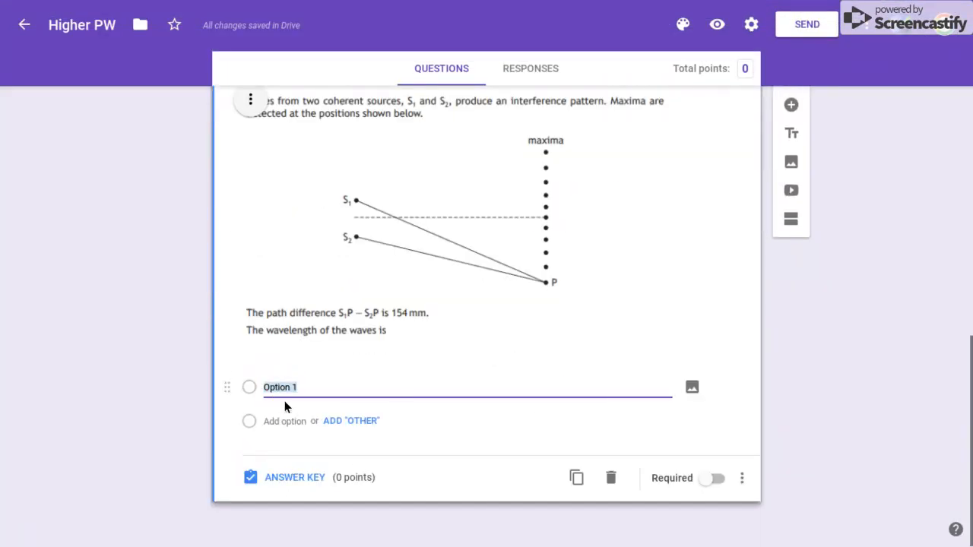
key(ctrl+v)
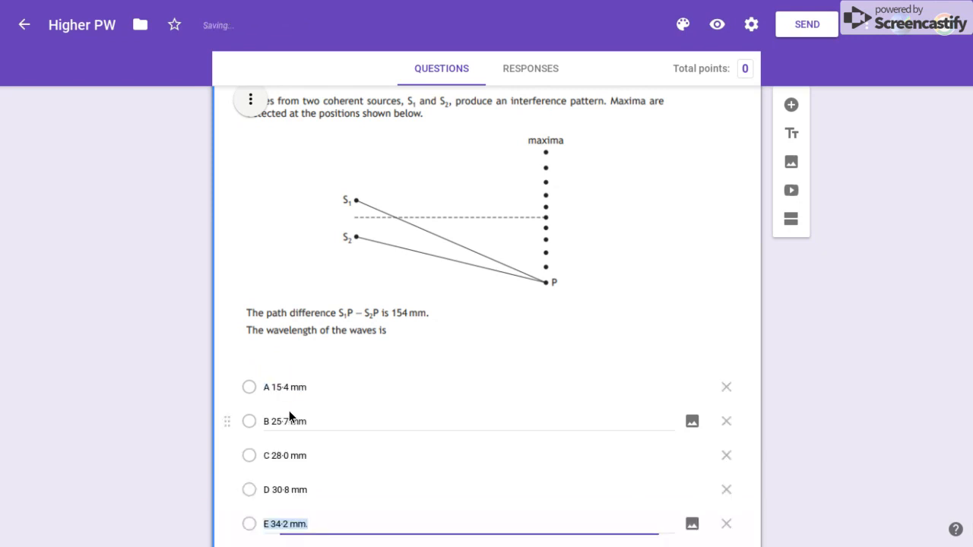
click(783, 411)
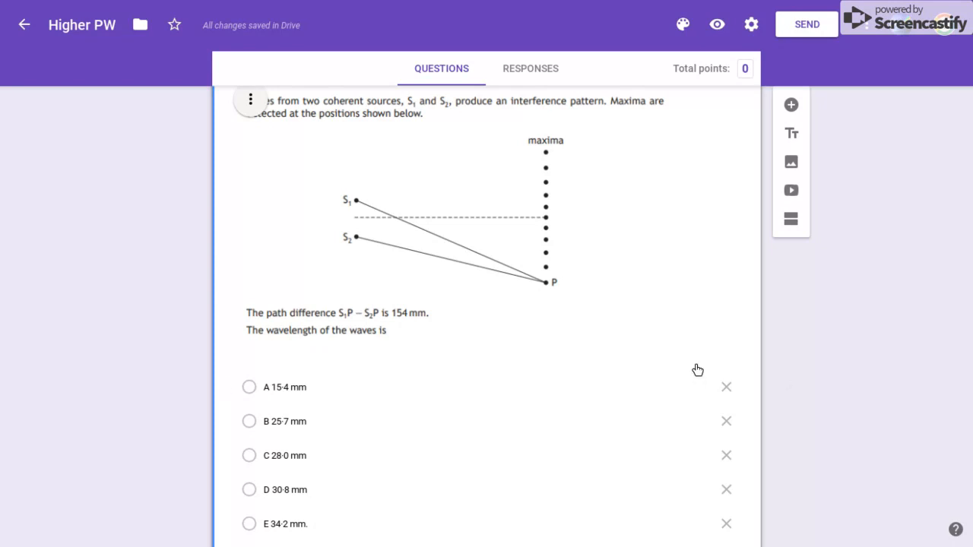
Step: In the interference question's answer key, mark D 30·8 mm as correct and set the score to 1 point
scroll(695, 370, down, 1)
scroll(696, 363, down, 1)
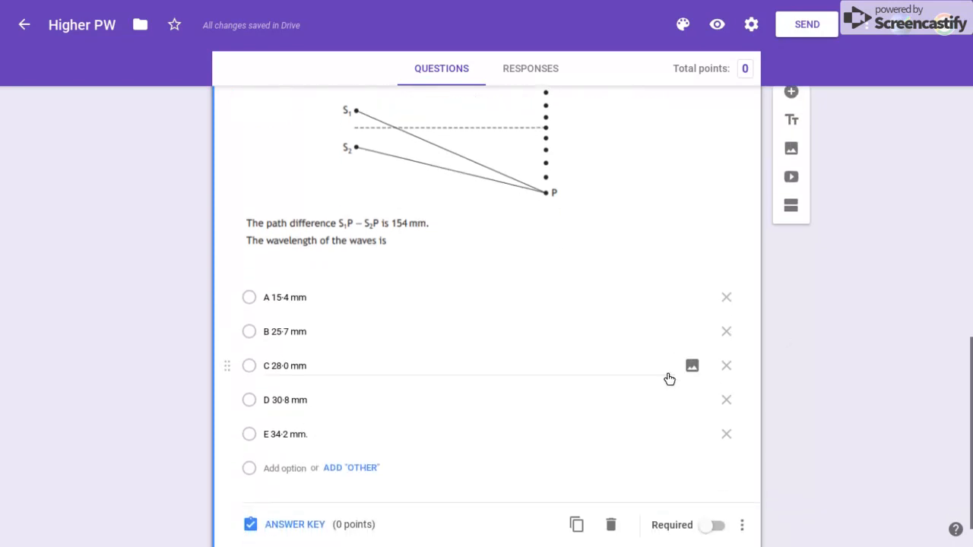
click(297, 517)
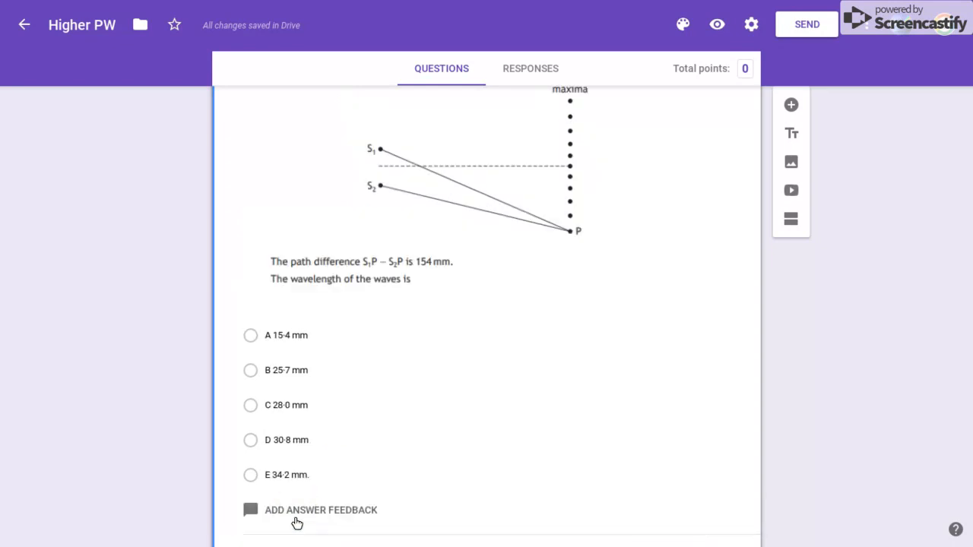
click(251, 440)
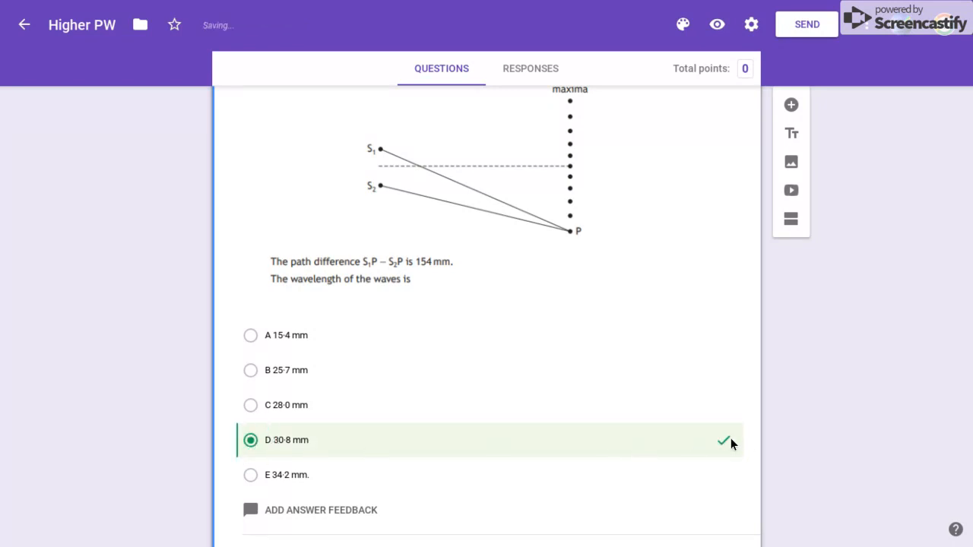
scroll(733, 371, up, 1)
scroll(734, 372, up, 2)
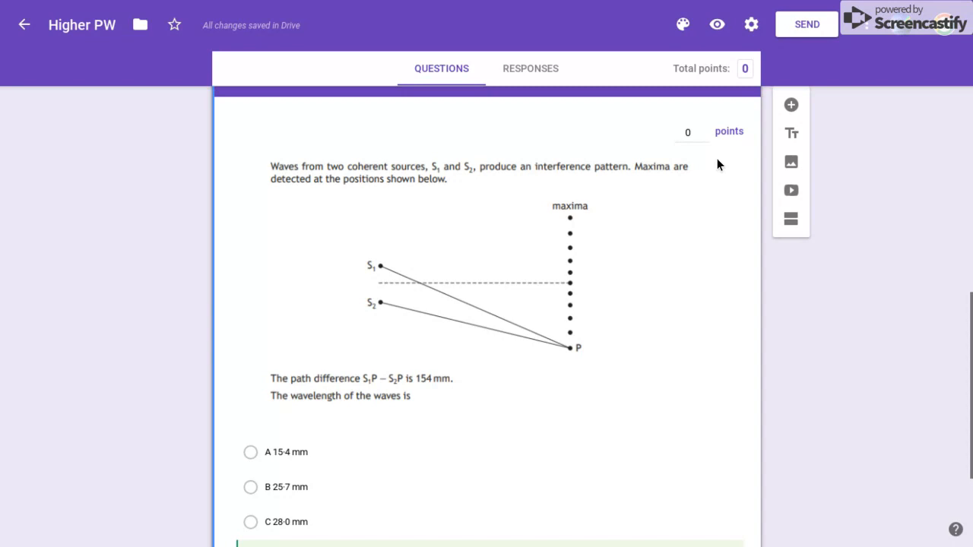
click(704, 129)
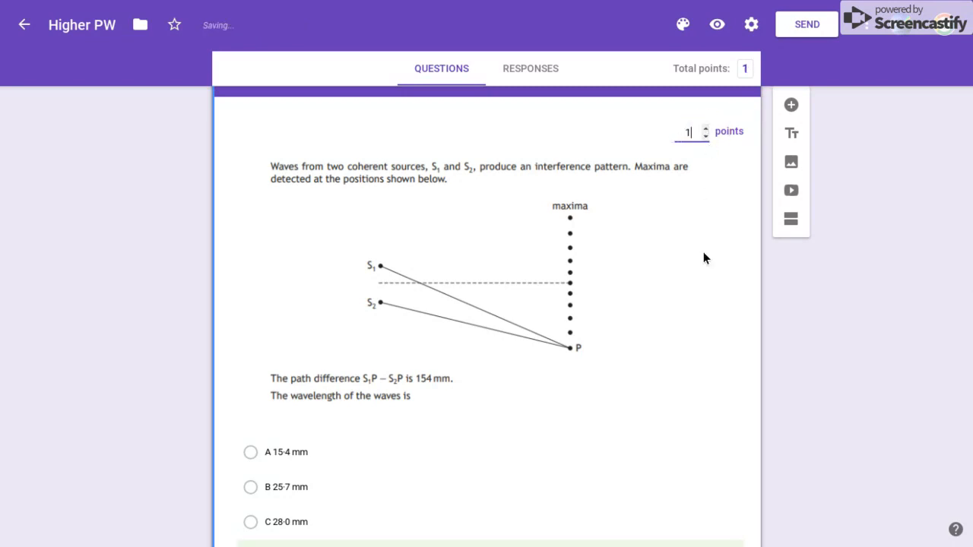
Step: Add the incorrect-answer feedback "Path difference was 5 wavelengths" to the interference question, correcting its misspelled words
scroll(701, 253, down, 3)
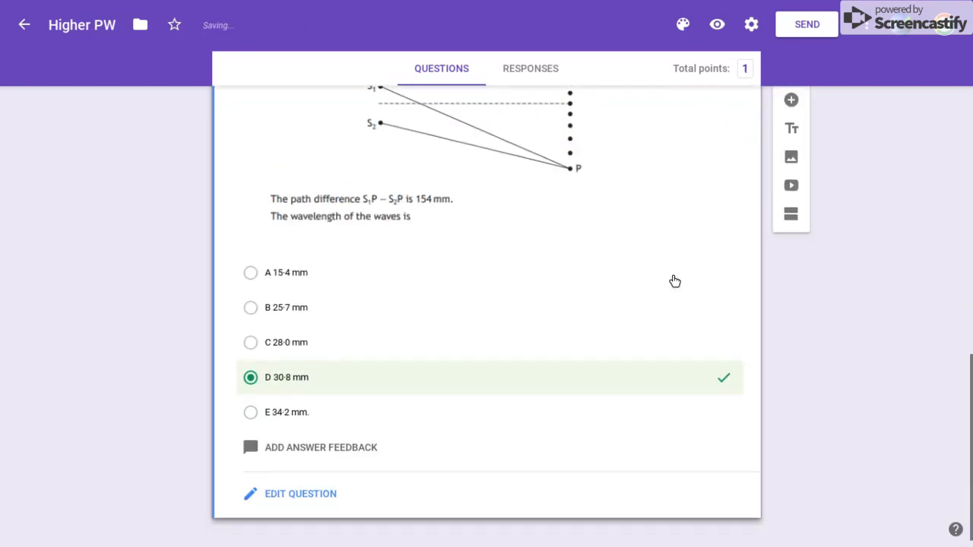
click(318, 445)
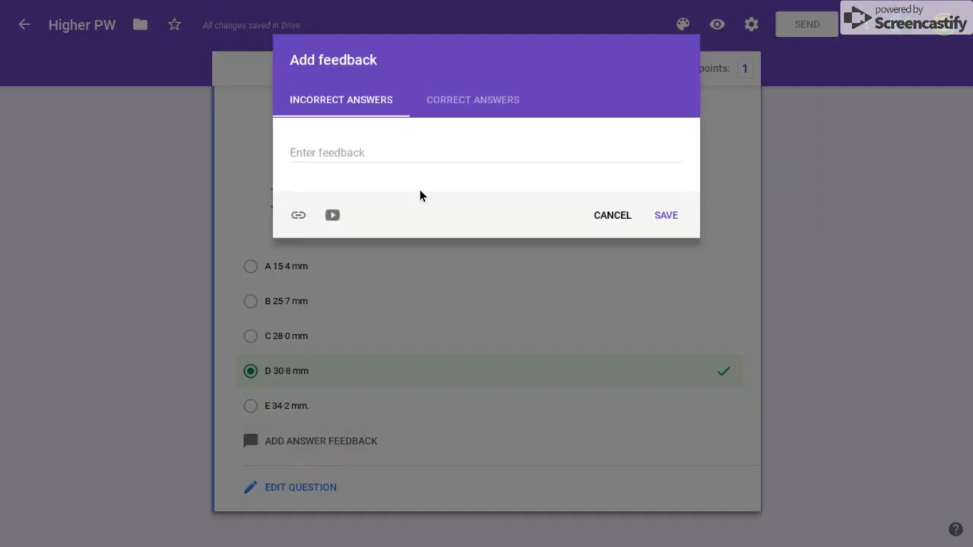
click(422, 150)
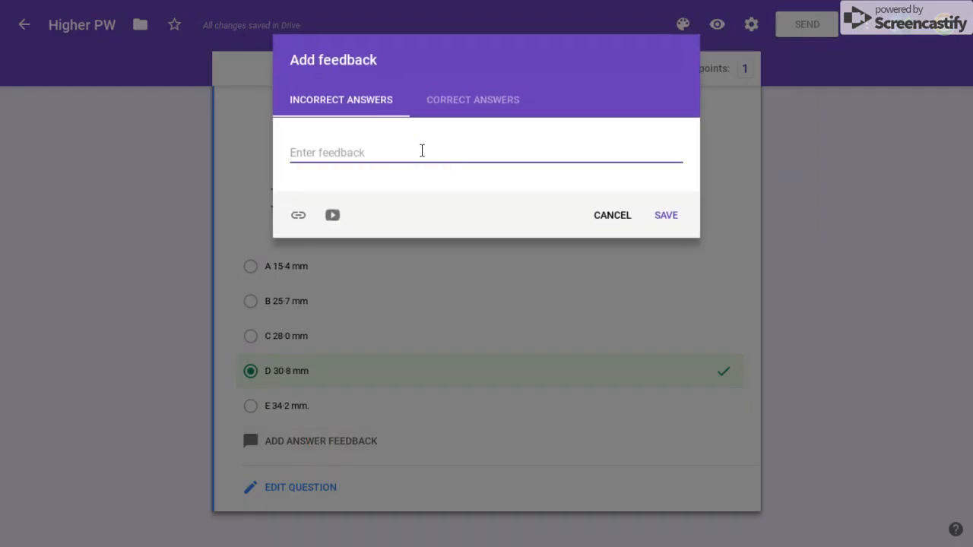
text(Path)
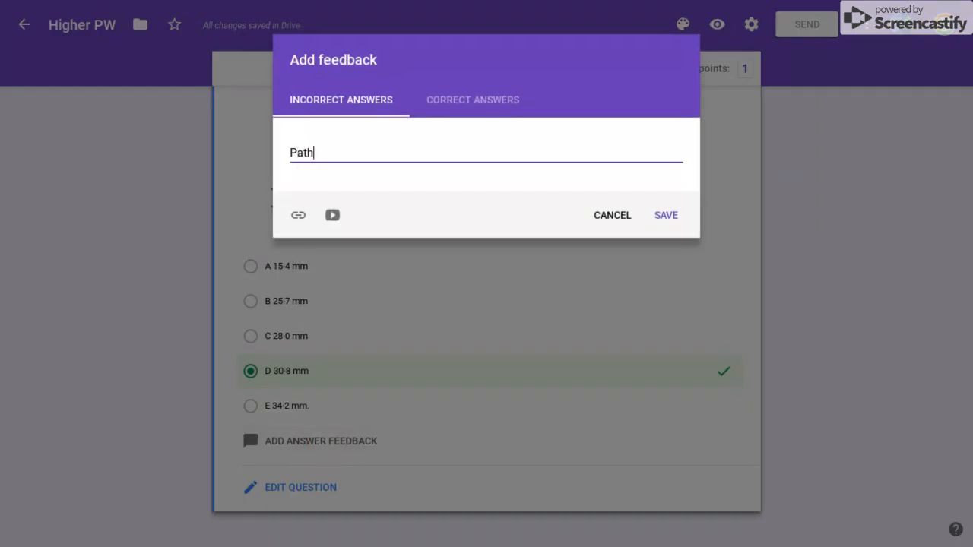
text( differrnce was 5 wavelngths)
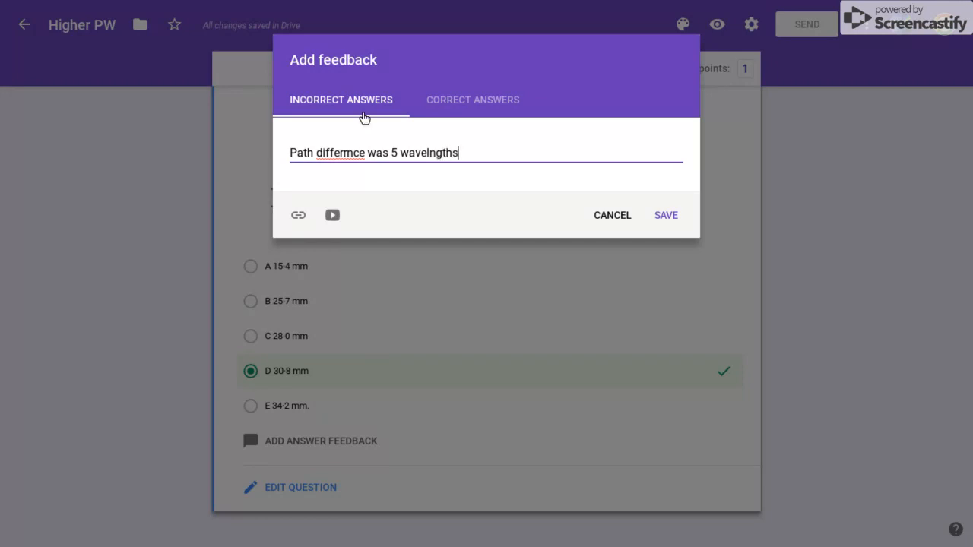
right_click(354, 153)
click(373, 160)
right_click(429, 155)
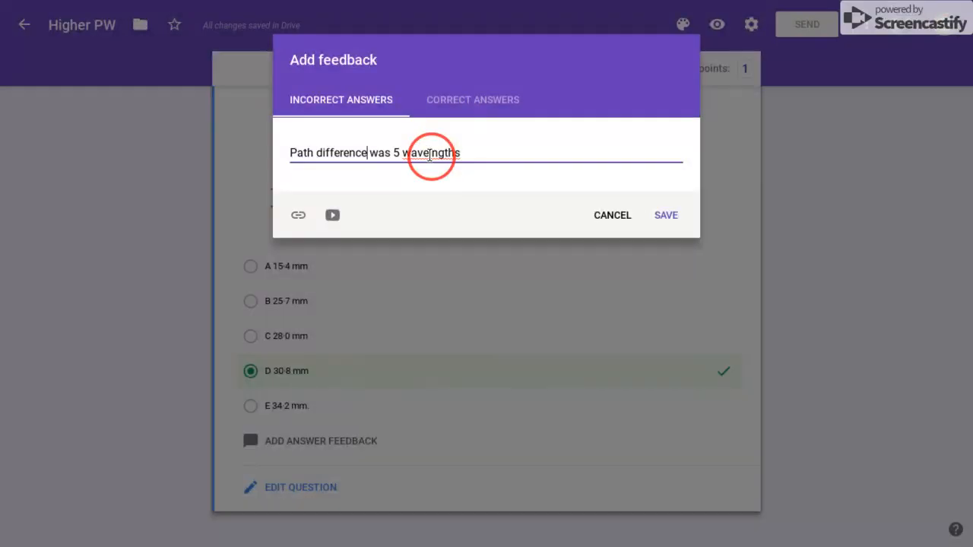
click(447, 166)
Step: Enter a one-word praise starting with "Aw" as the interference question's correct-answer feedback and save the feedback
click(469, 96)
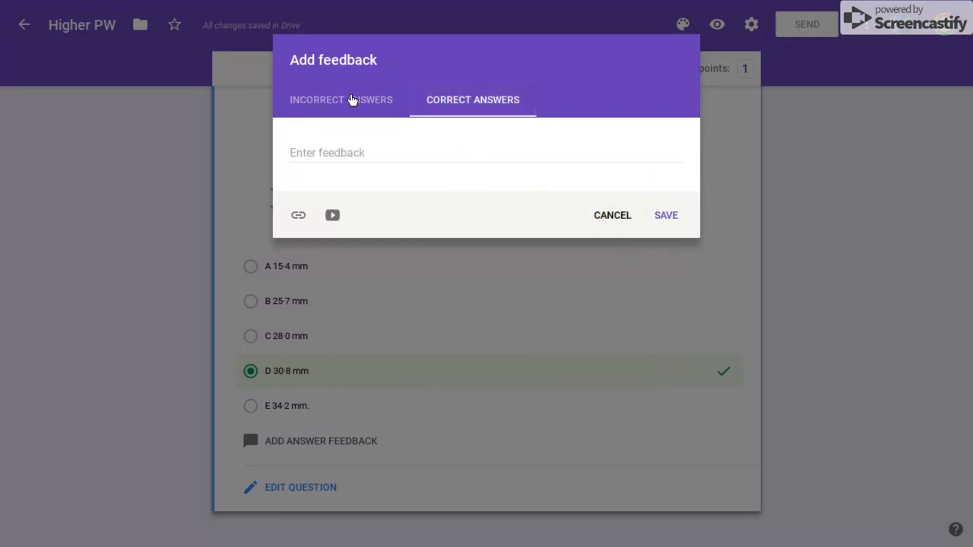
click(323, 151)
text(Awe)
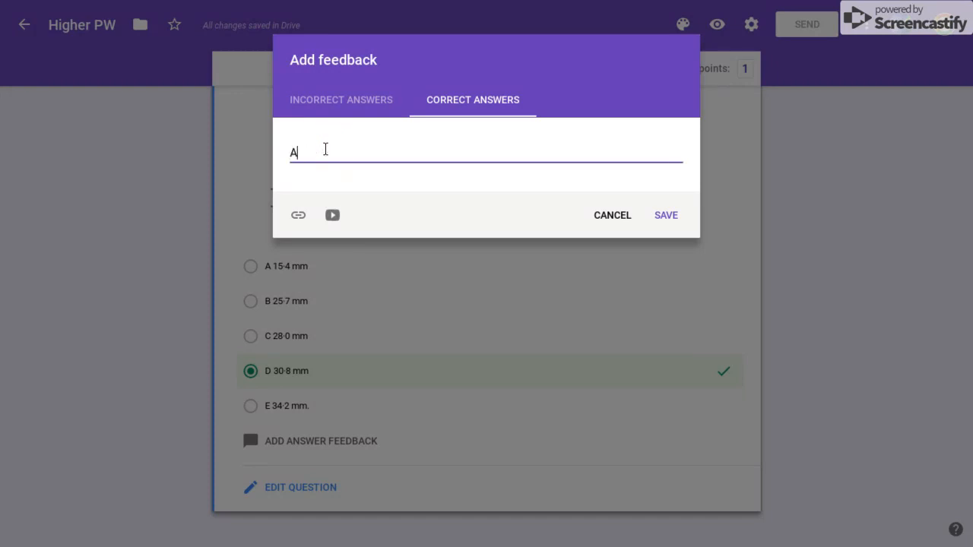
text(spom)
key(BackSpace)
key(BackSpace)
key(BackSpace)
key(BackSpace)
key(BackSpace)
text(som)
click(673, 215)
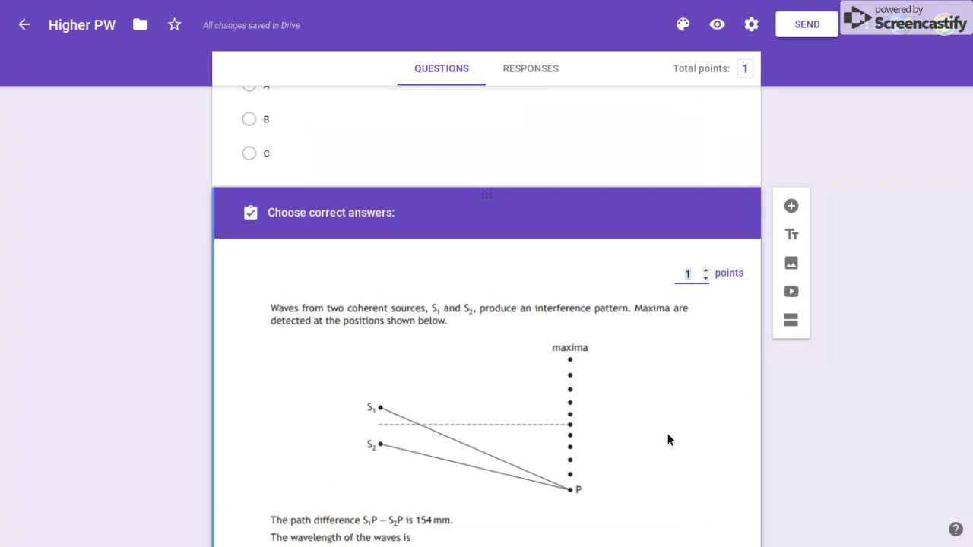
scroll(641, 454, down, 2)
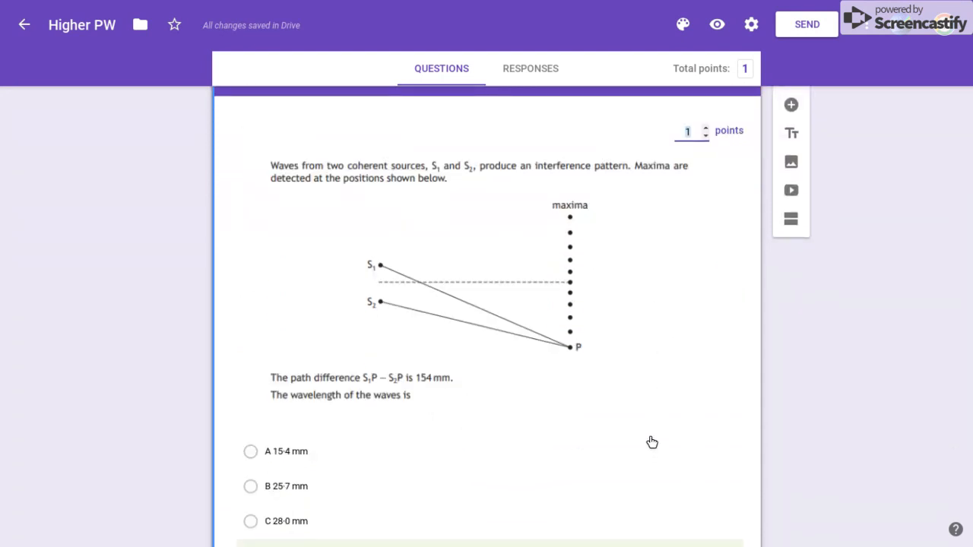
Step: Switch to the 6D AH Physics class in Google Classroom and start a new assignment titled Quiz
mouse_move(423, 13)
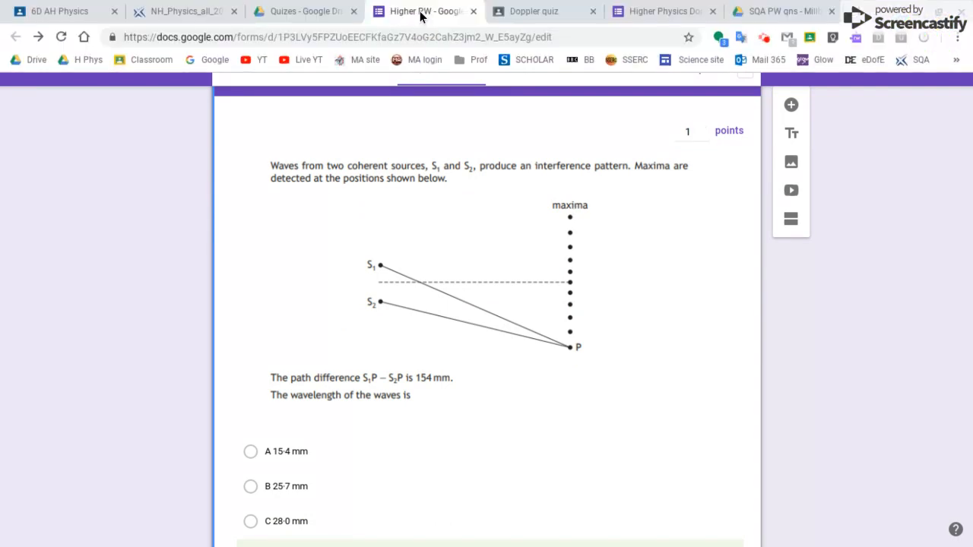
click(76, 14)
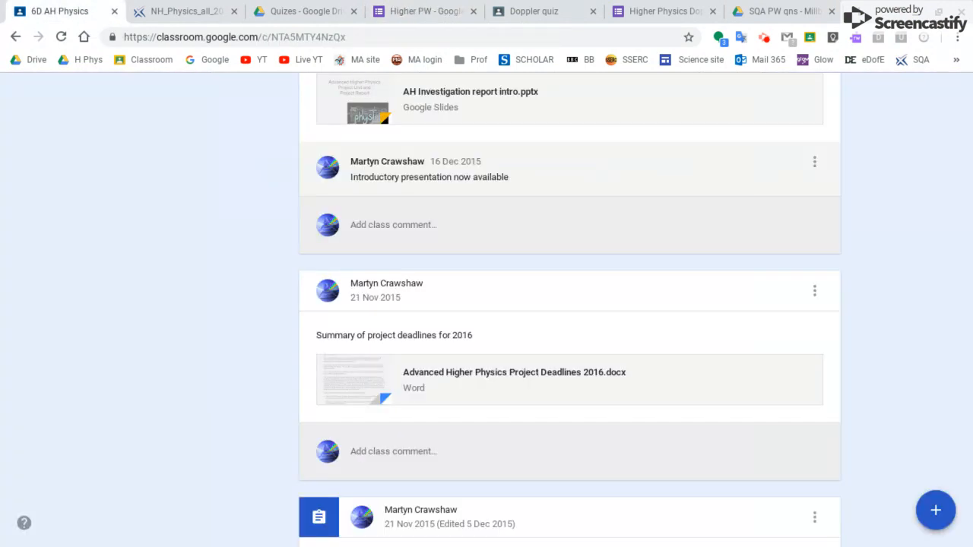
scroll(636, 189, up, 3)
scroll(636, 187, up, 10)
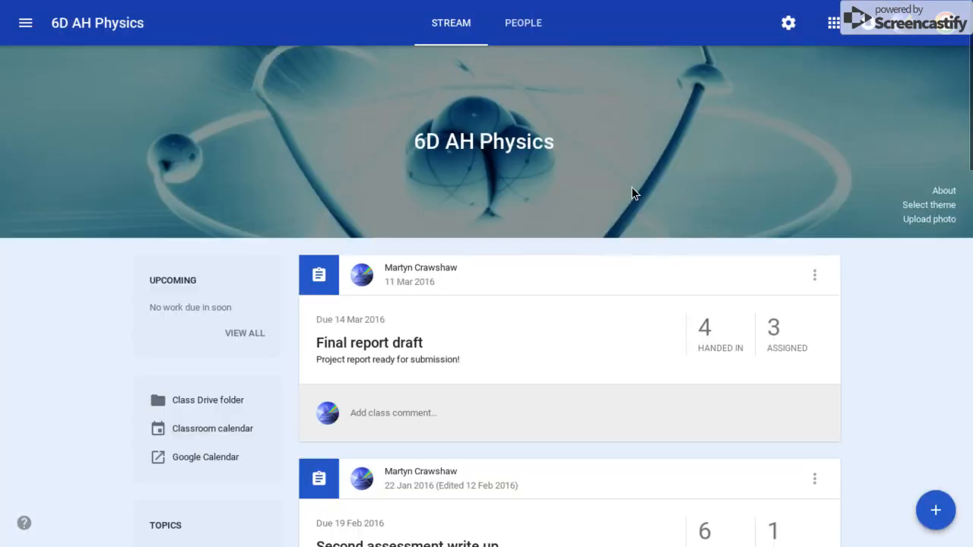
mouse_move(935, 510)
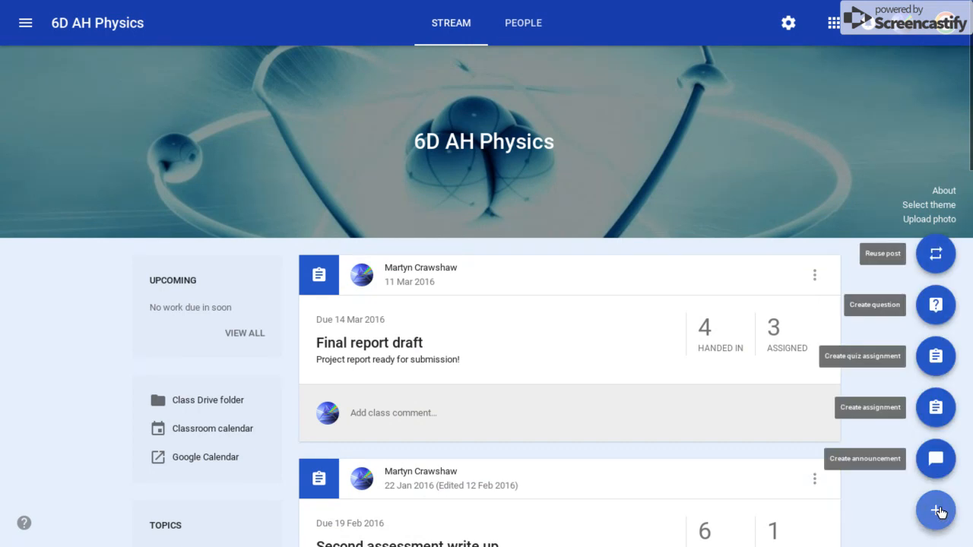
click(935, 408)
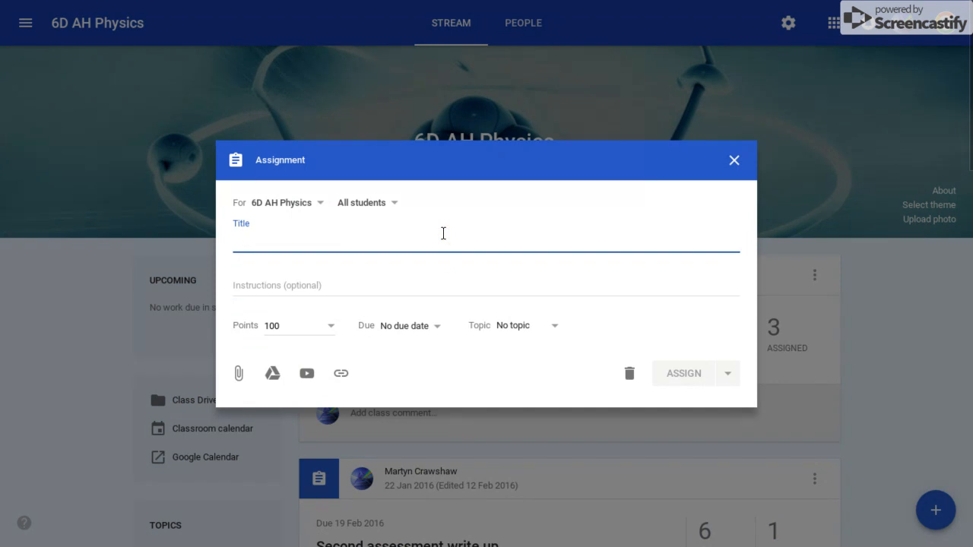
text(Quiz)
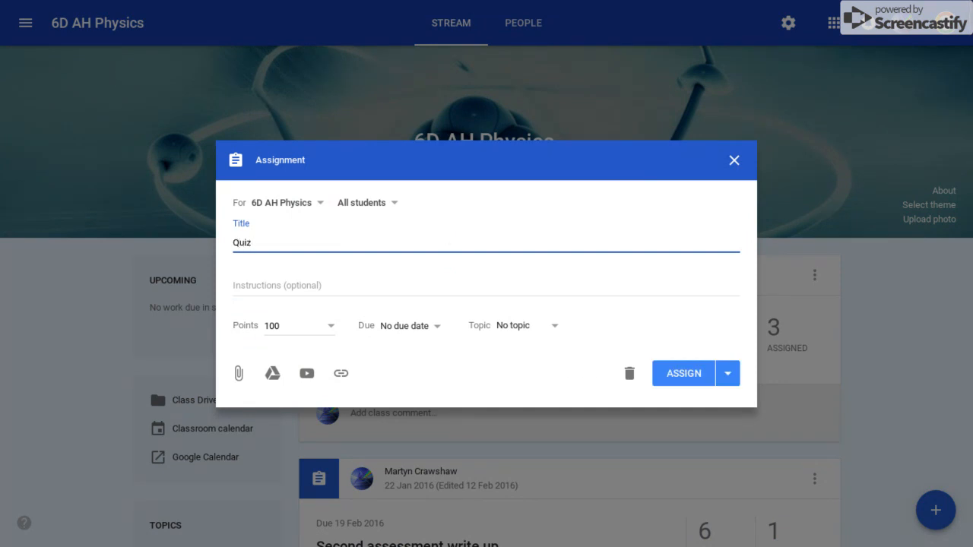
Step: Attach the Higher PW form from Google Drive to the Quiz assignment, then close the assignment without assigning it
click(271, 374)
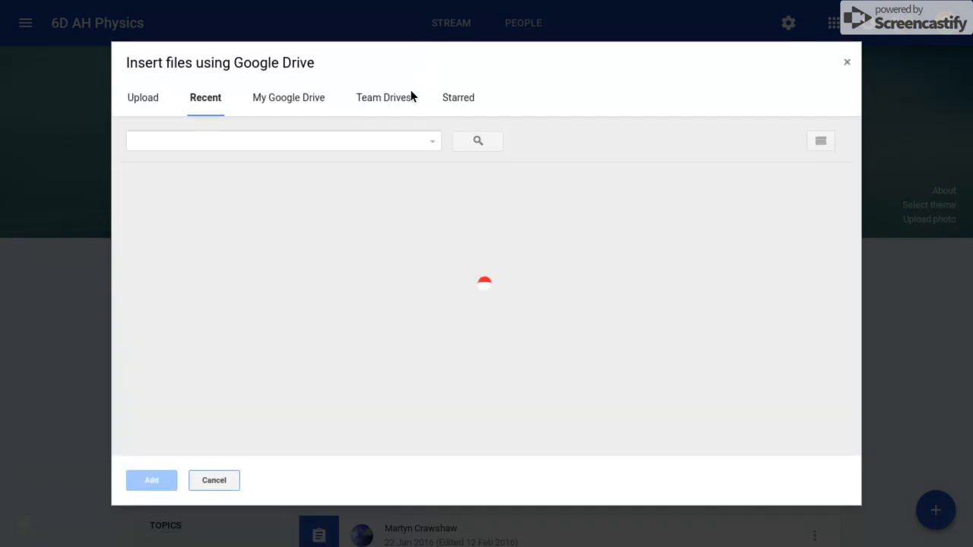
click(407, 99)
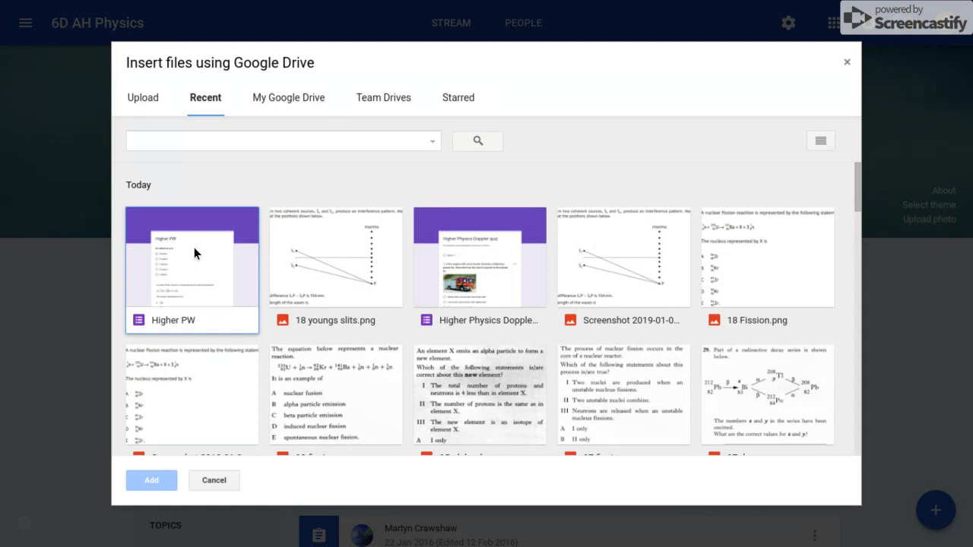
click(194, 250)
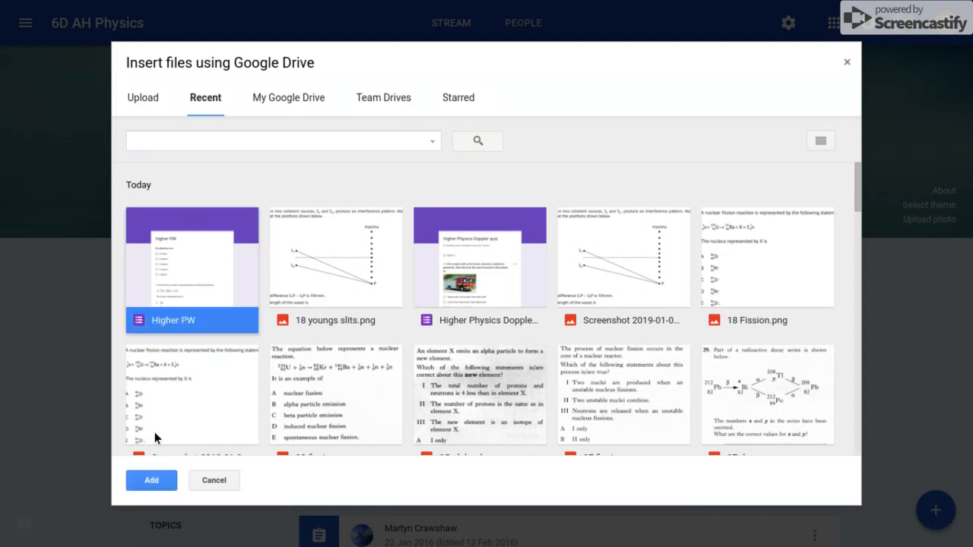
click(151, 480)
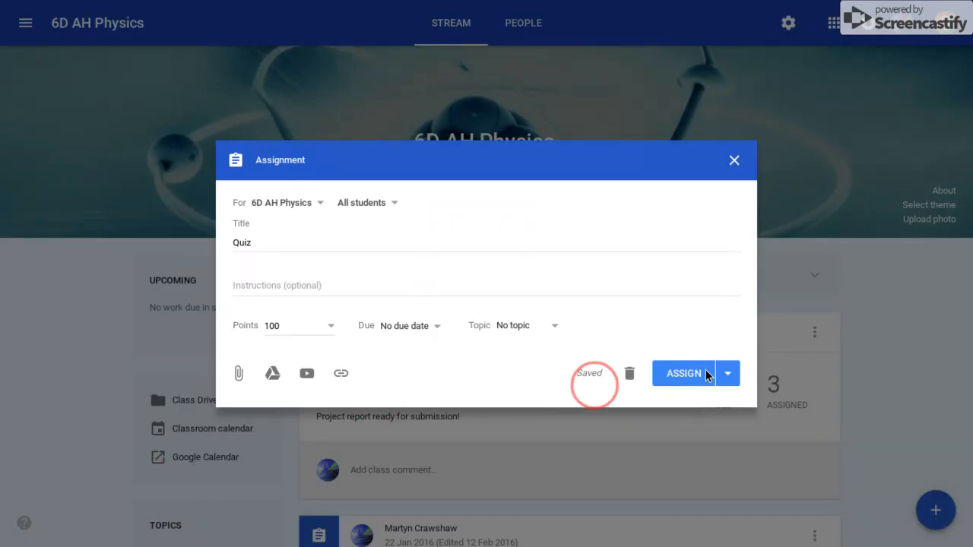
click(682, 445)
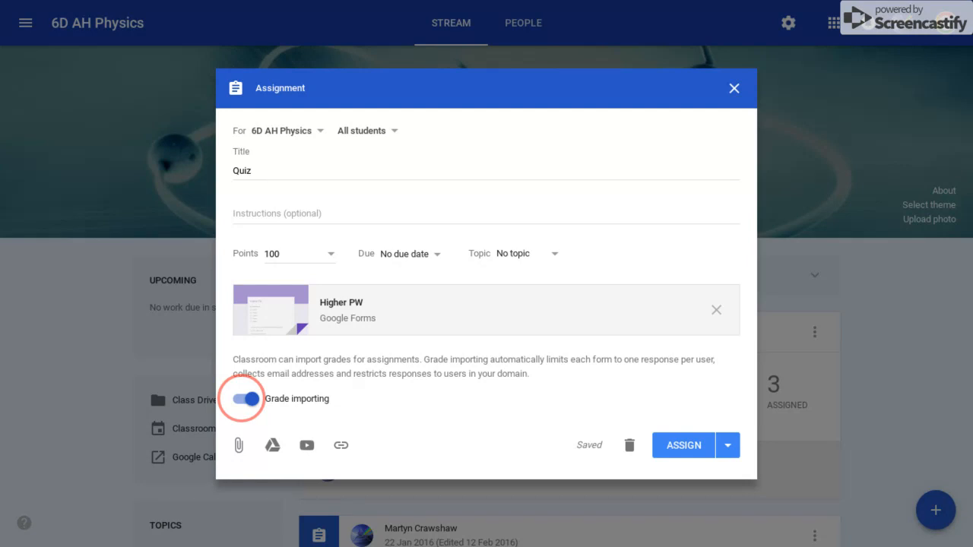
click(733, 89)
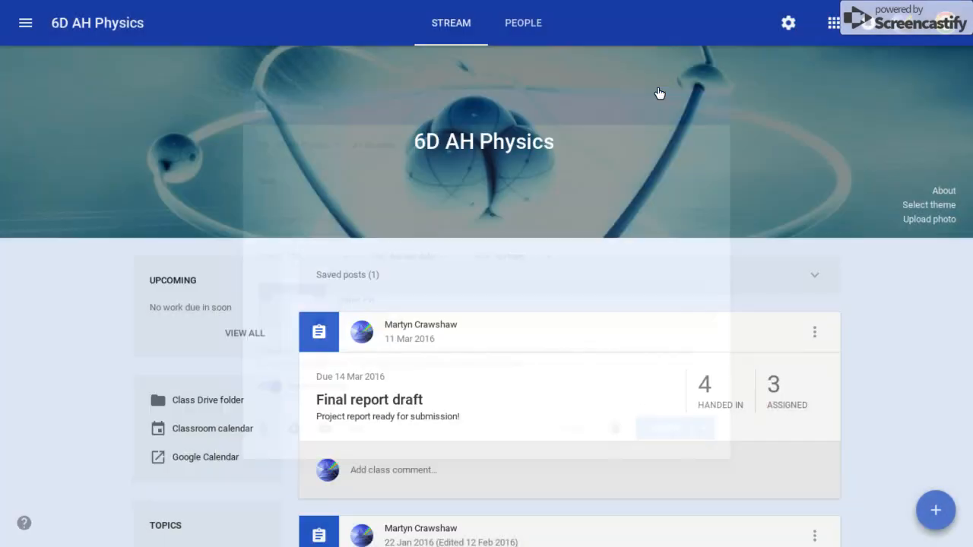
Step: Go to the 5C Higher Physics Doppler quiz in Classroom and import its grades, overwriting the current ones
mouse_move(283, 4)
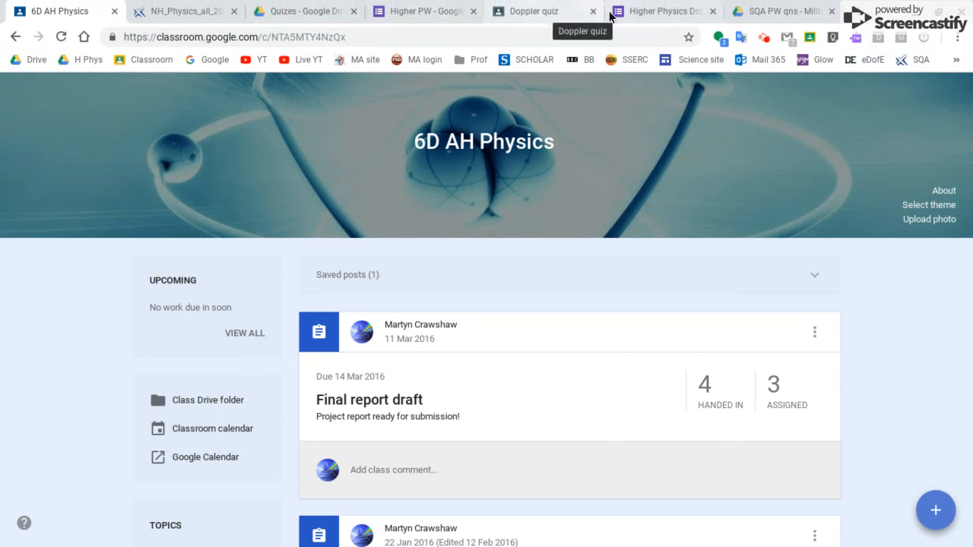
click(522, 17)
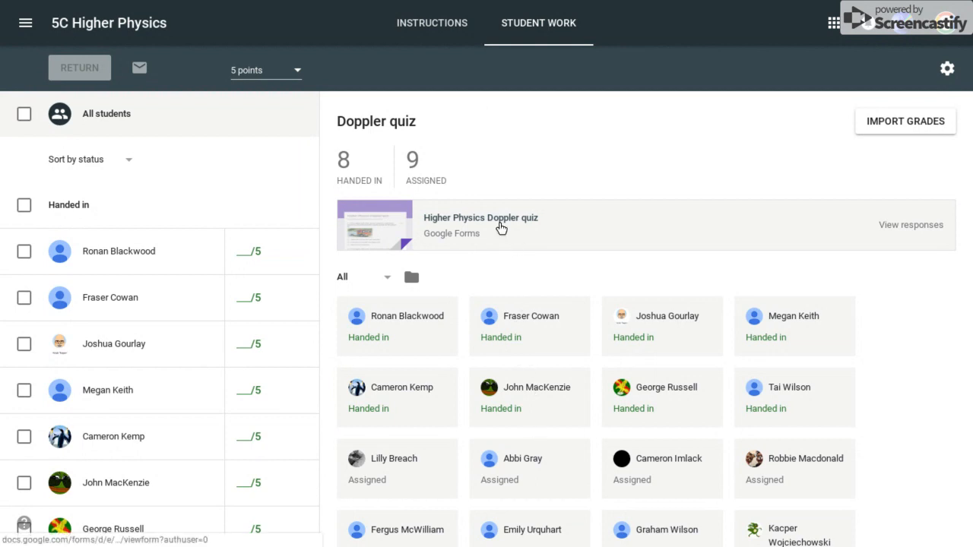
click(898, 122)
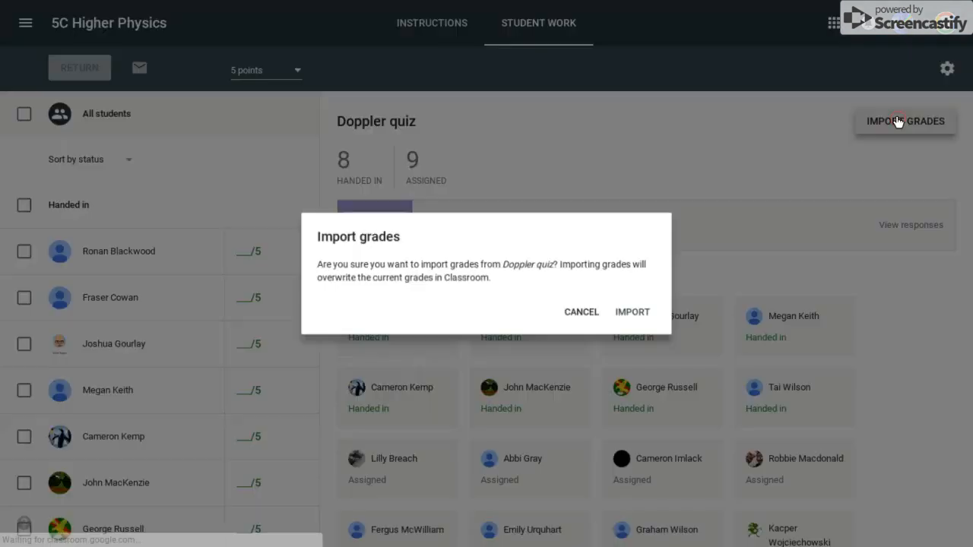
click(651, 315)
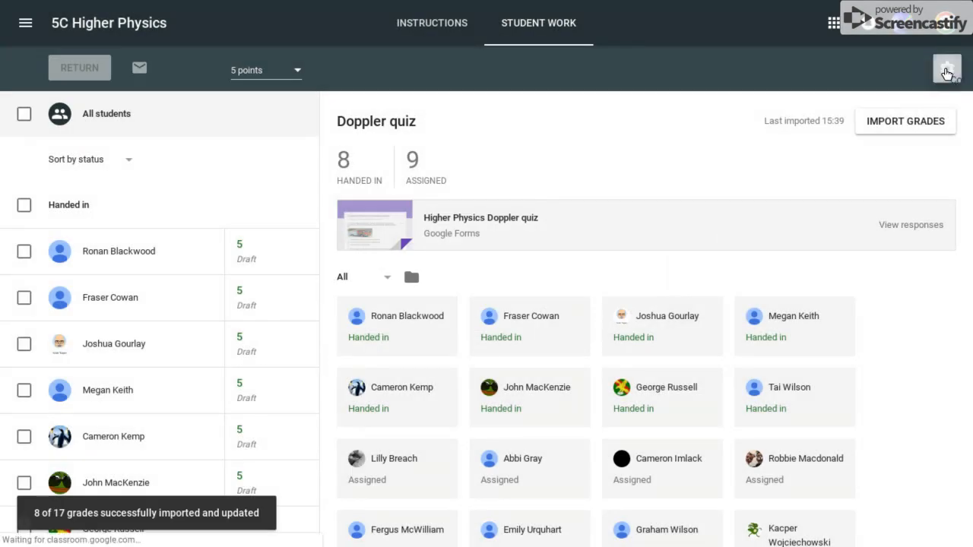
Step: Copy all of the 5C Higher Physics class's marks to Google Sheets
click(946, 73)
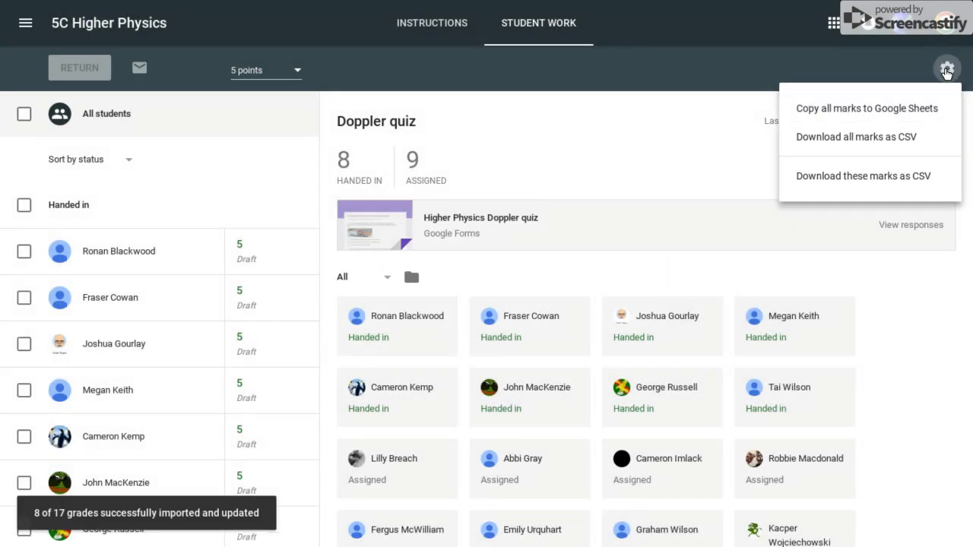
click(904, 110)
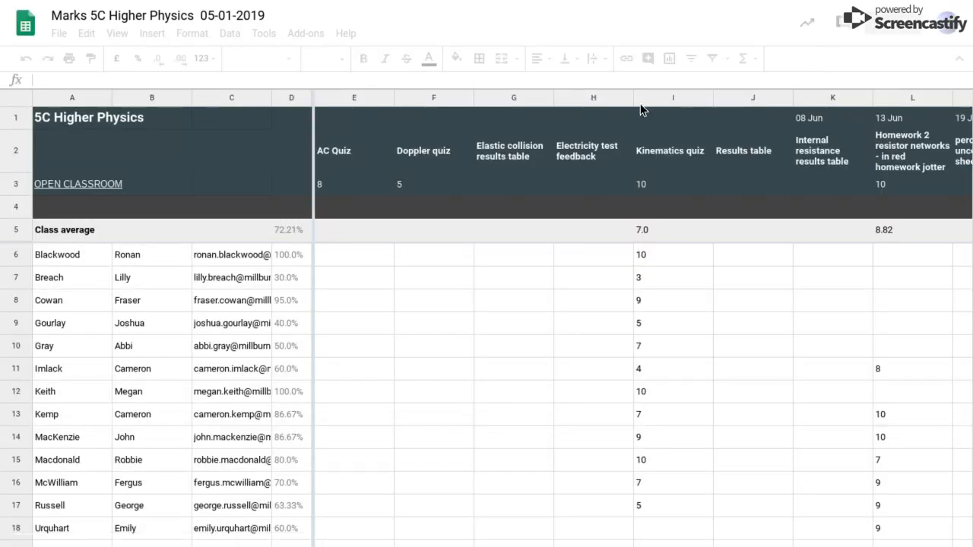
click(674, 104)
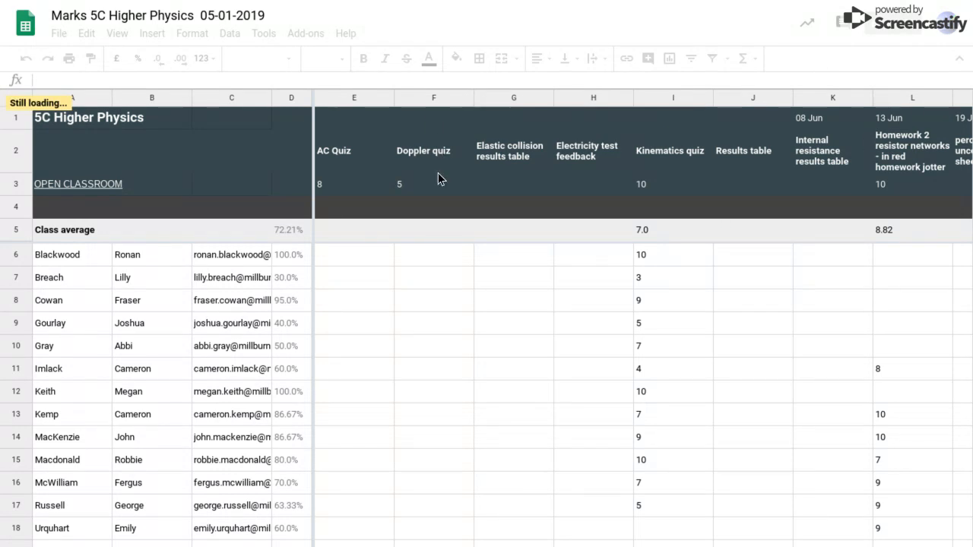
click(666, 101)
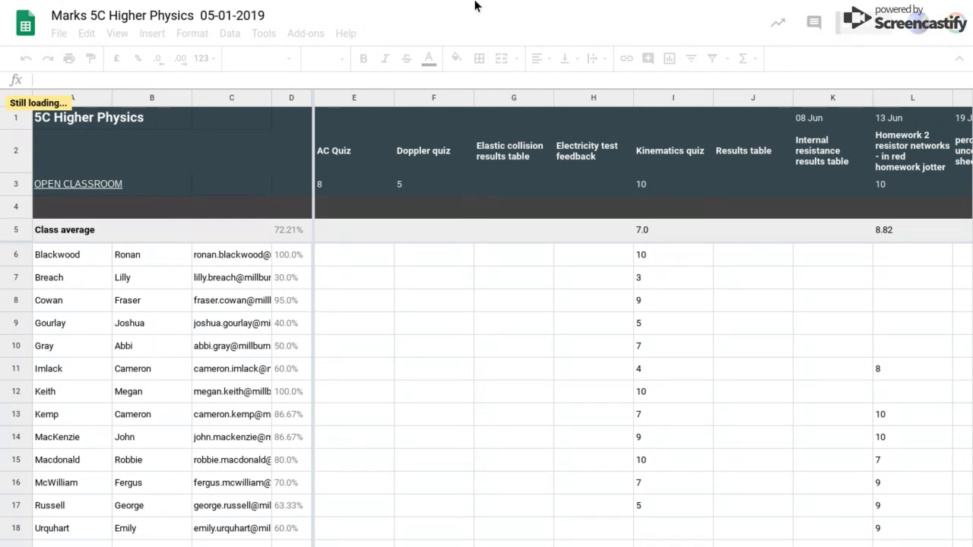
Step: In the Higher Physics Doppler quiz form, review the response summary's points distribution, student scores and per-question answer charts
mouse_move(478, 2)
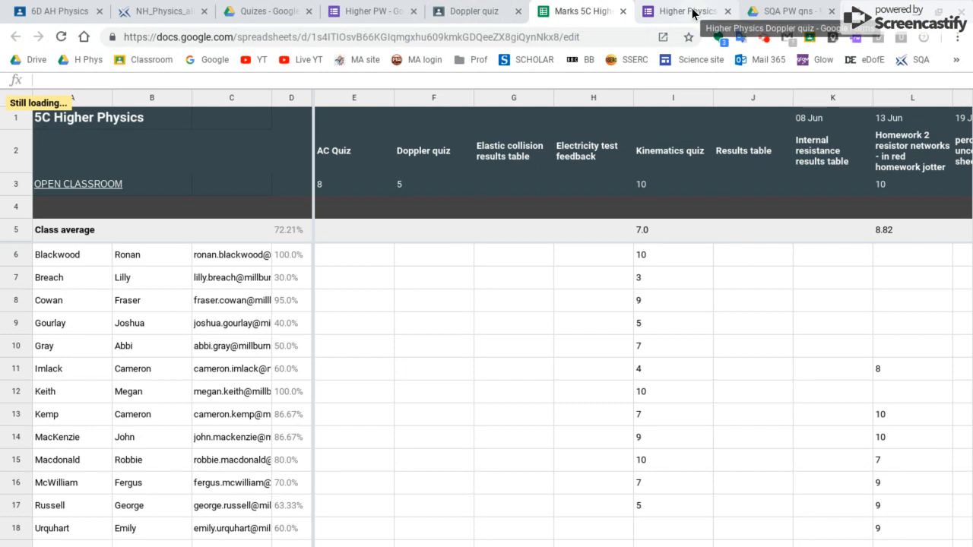
click(490, 14)
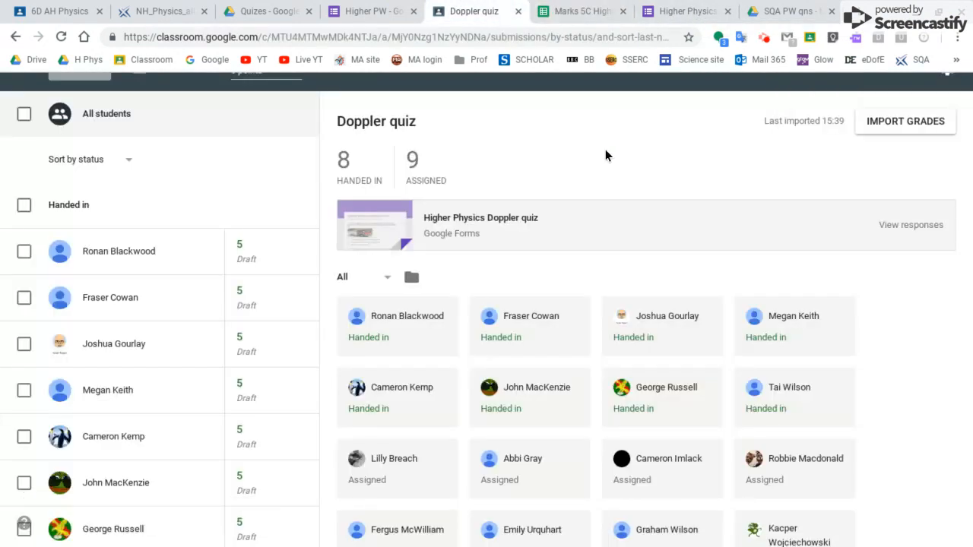
mouse_move(539, 6)
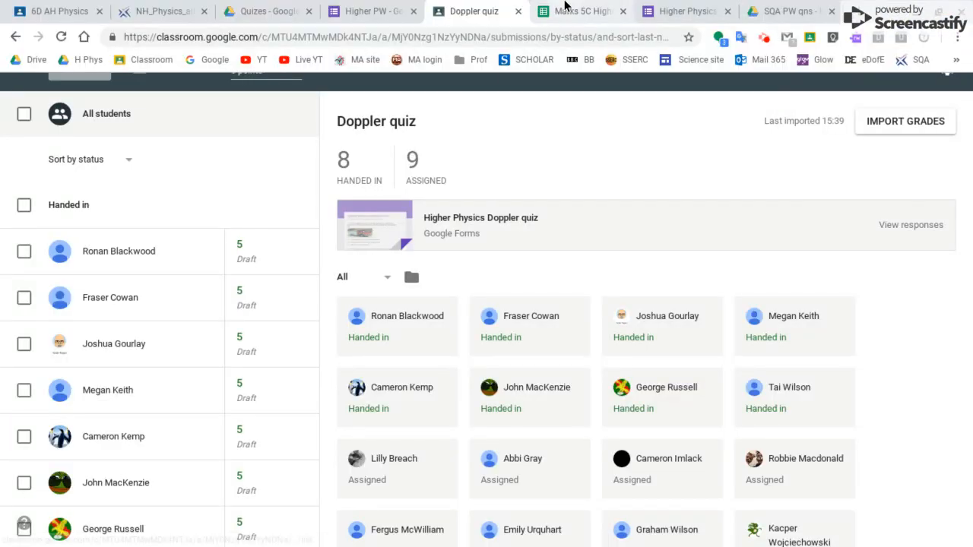
click(672, 13)
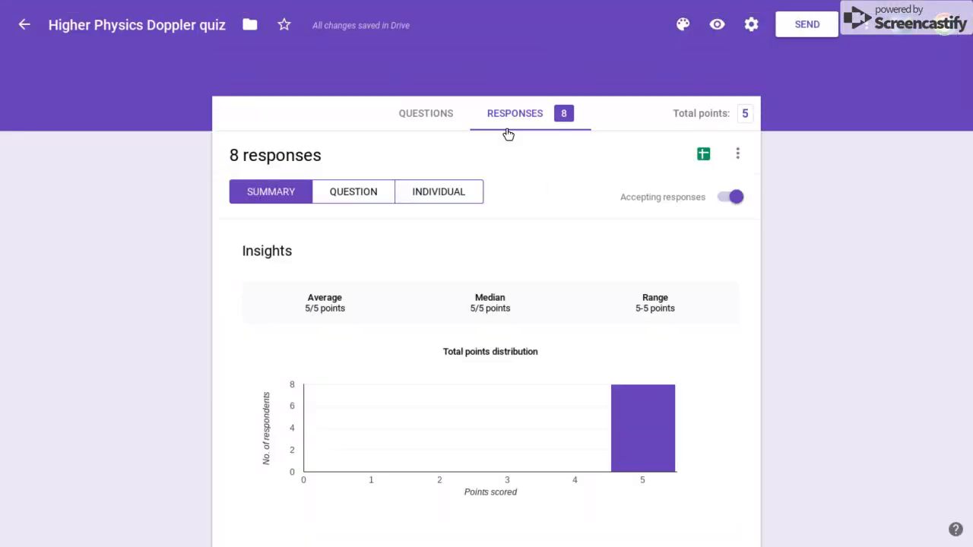
scroll(530, 227, down, 1)
scroll(530, 227, down, 1)
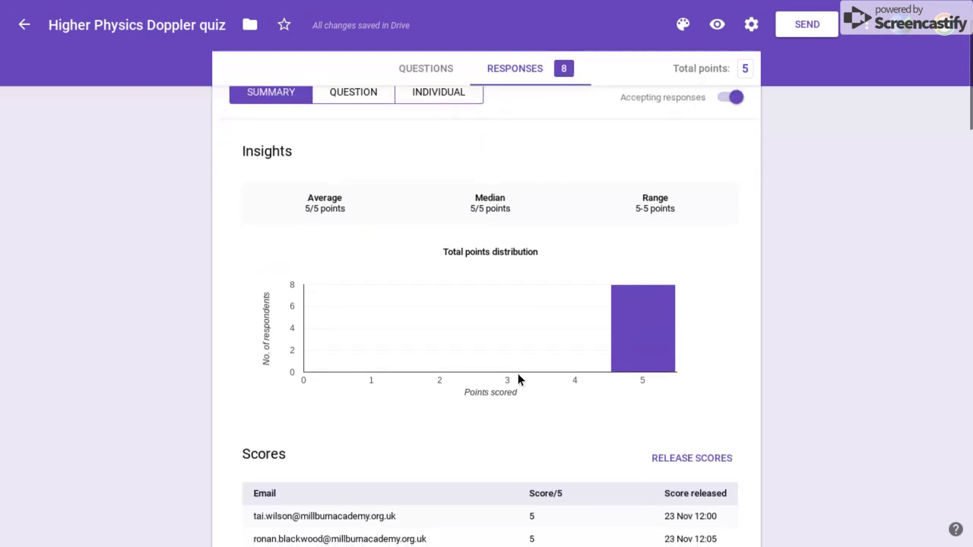
scroll(546, 349, down, 3)
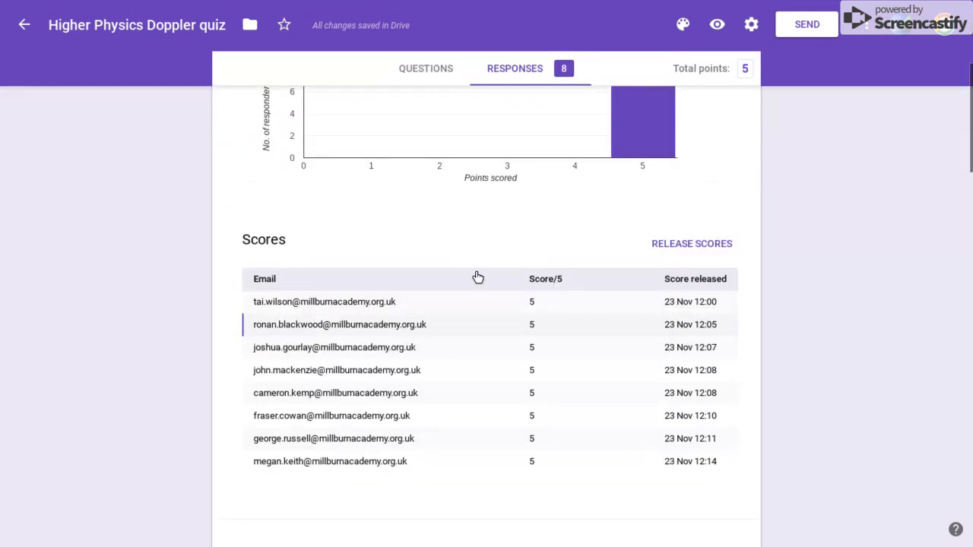
scroll(516, 346, down, 2)
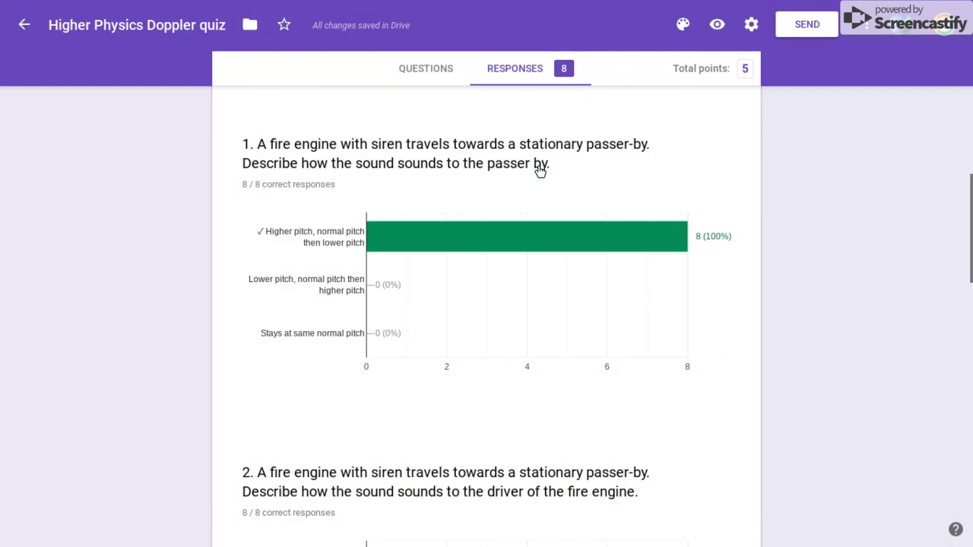
scroll(532, 211, down, 6)
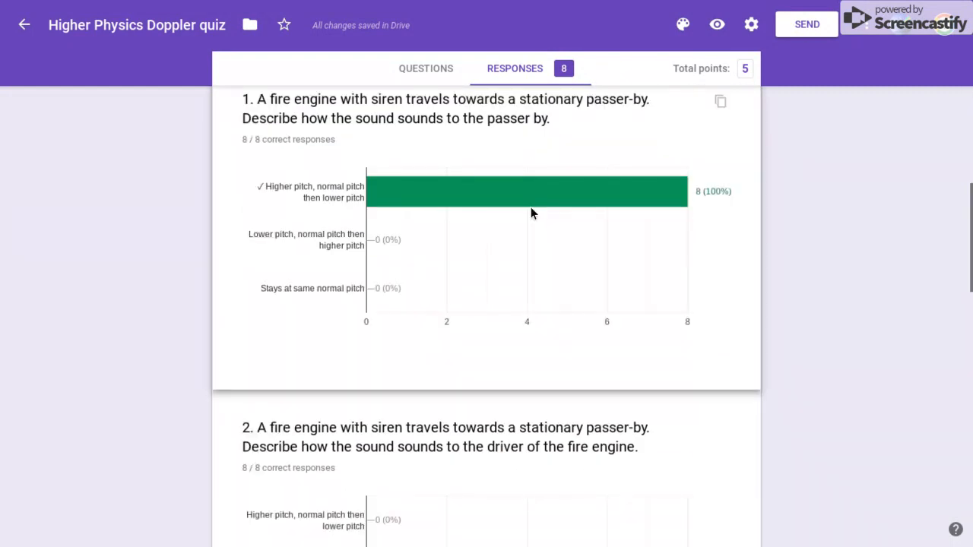
scroll(596, 239, down, 5)
scroll(593, 246, up, 15)
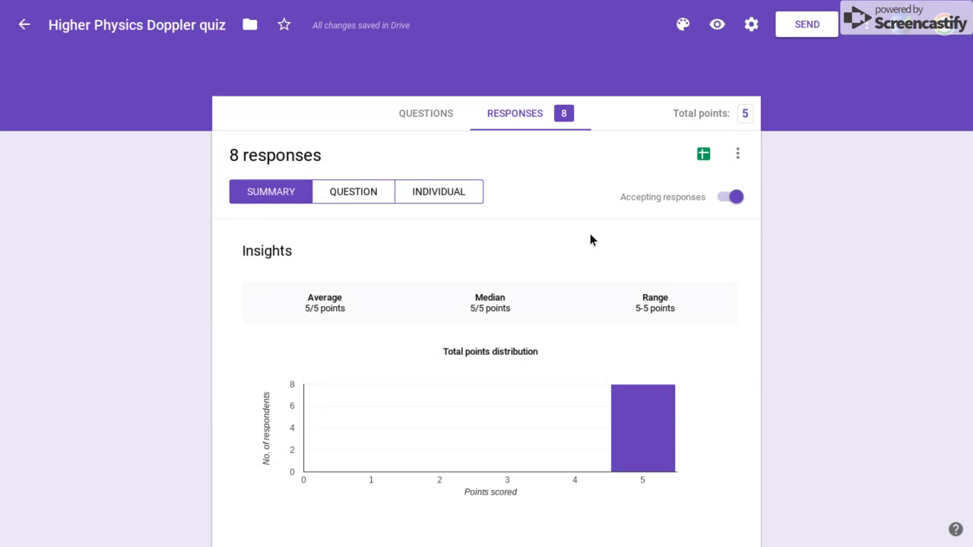
Step: Send the Doppler quiz form's responses to a newly created spreadsheet
click(703, 156)
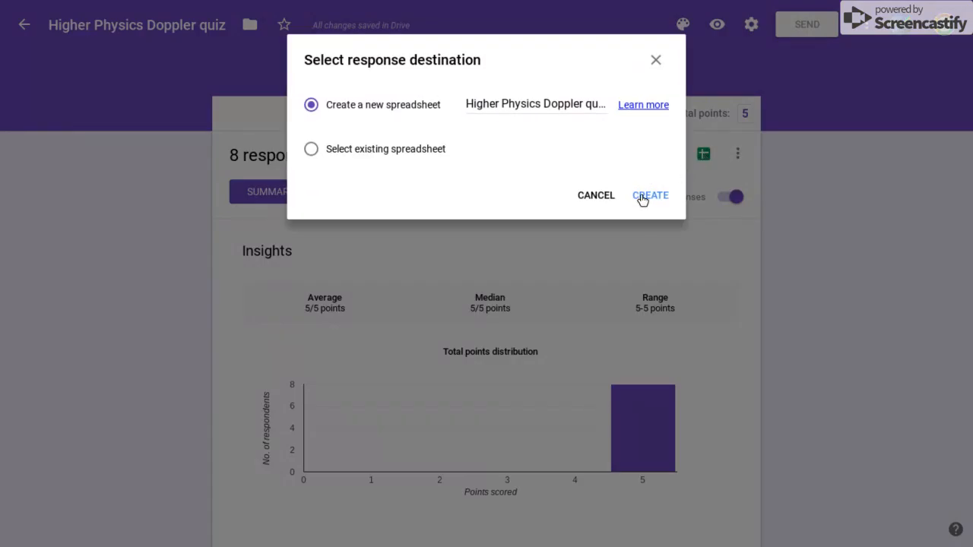
click(642, 196)
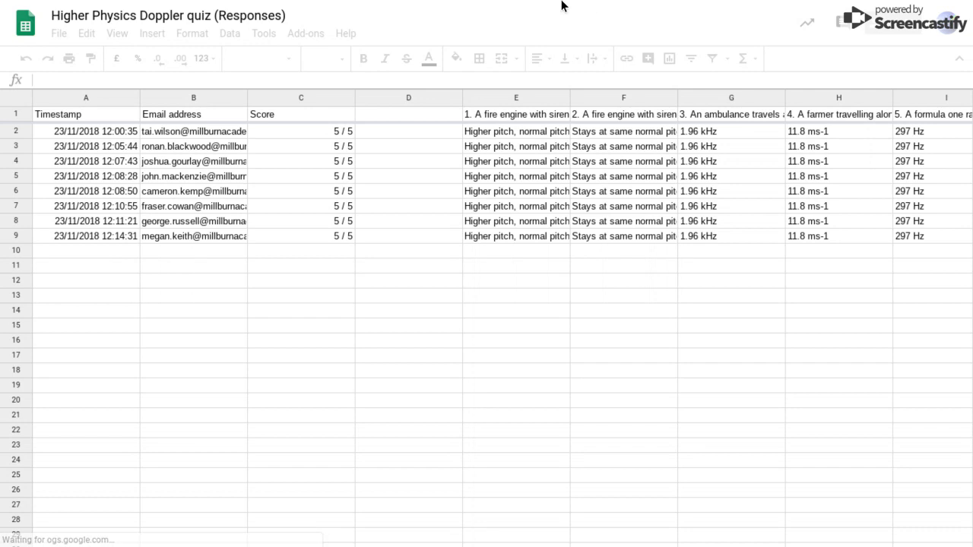
mouse_move(569, 6)
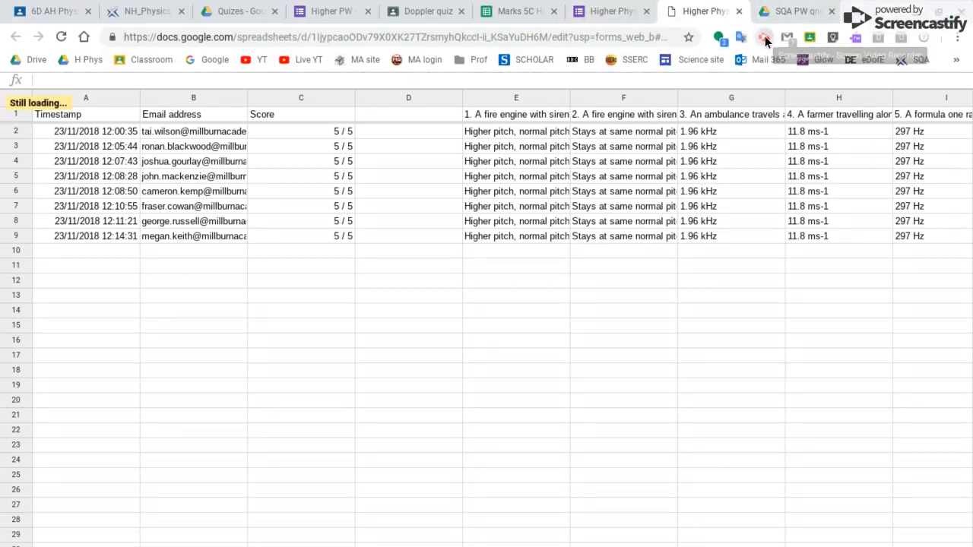
click(765, 39)
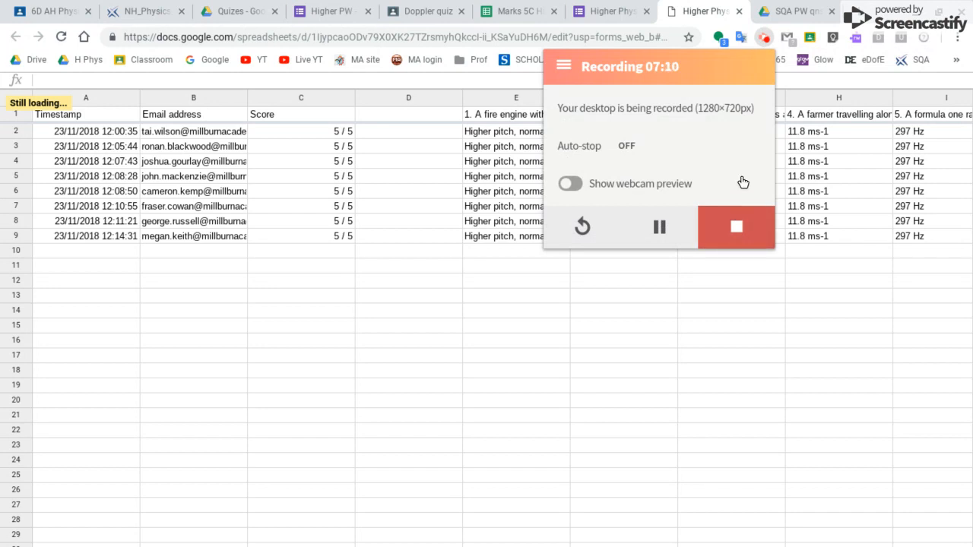
click(745, 223)
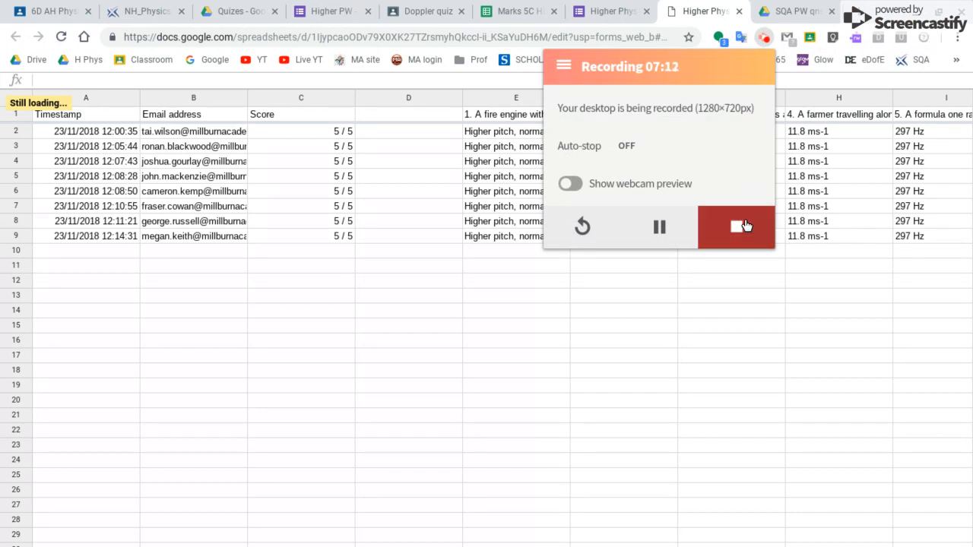